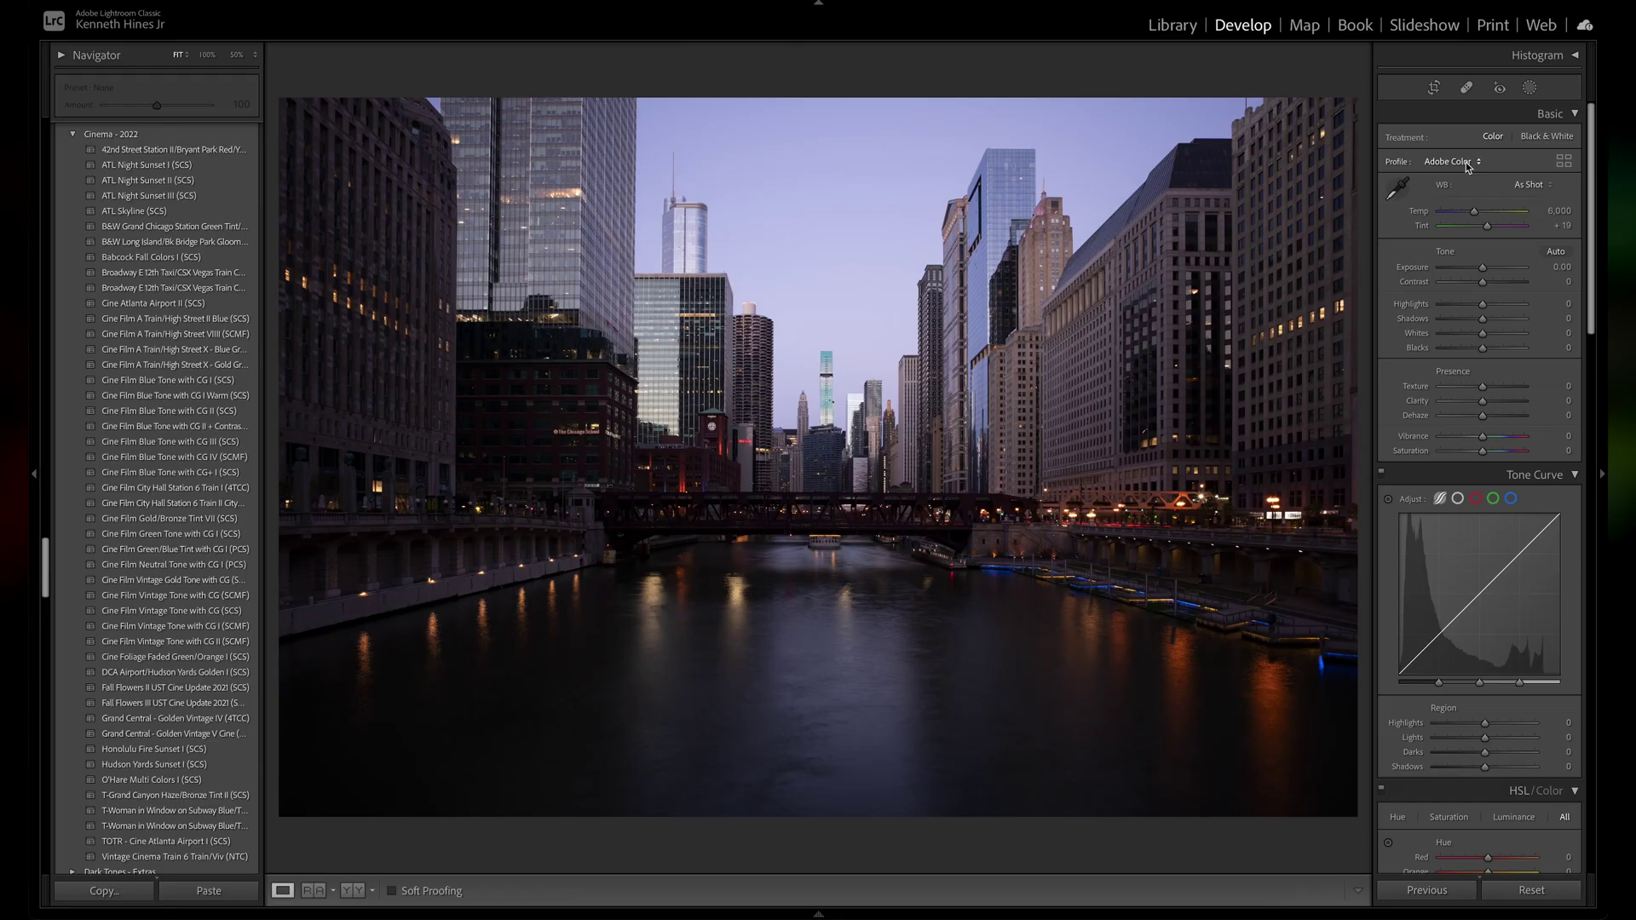
# - Switch the profile to Adobe Standard and cool Temp to about 4,469
pyautogui.click(1459, 162)
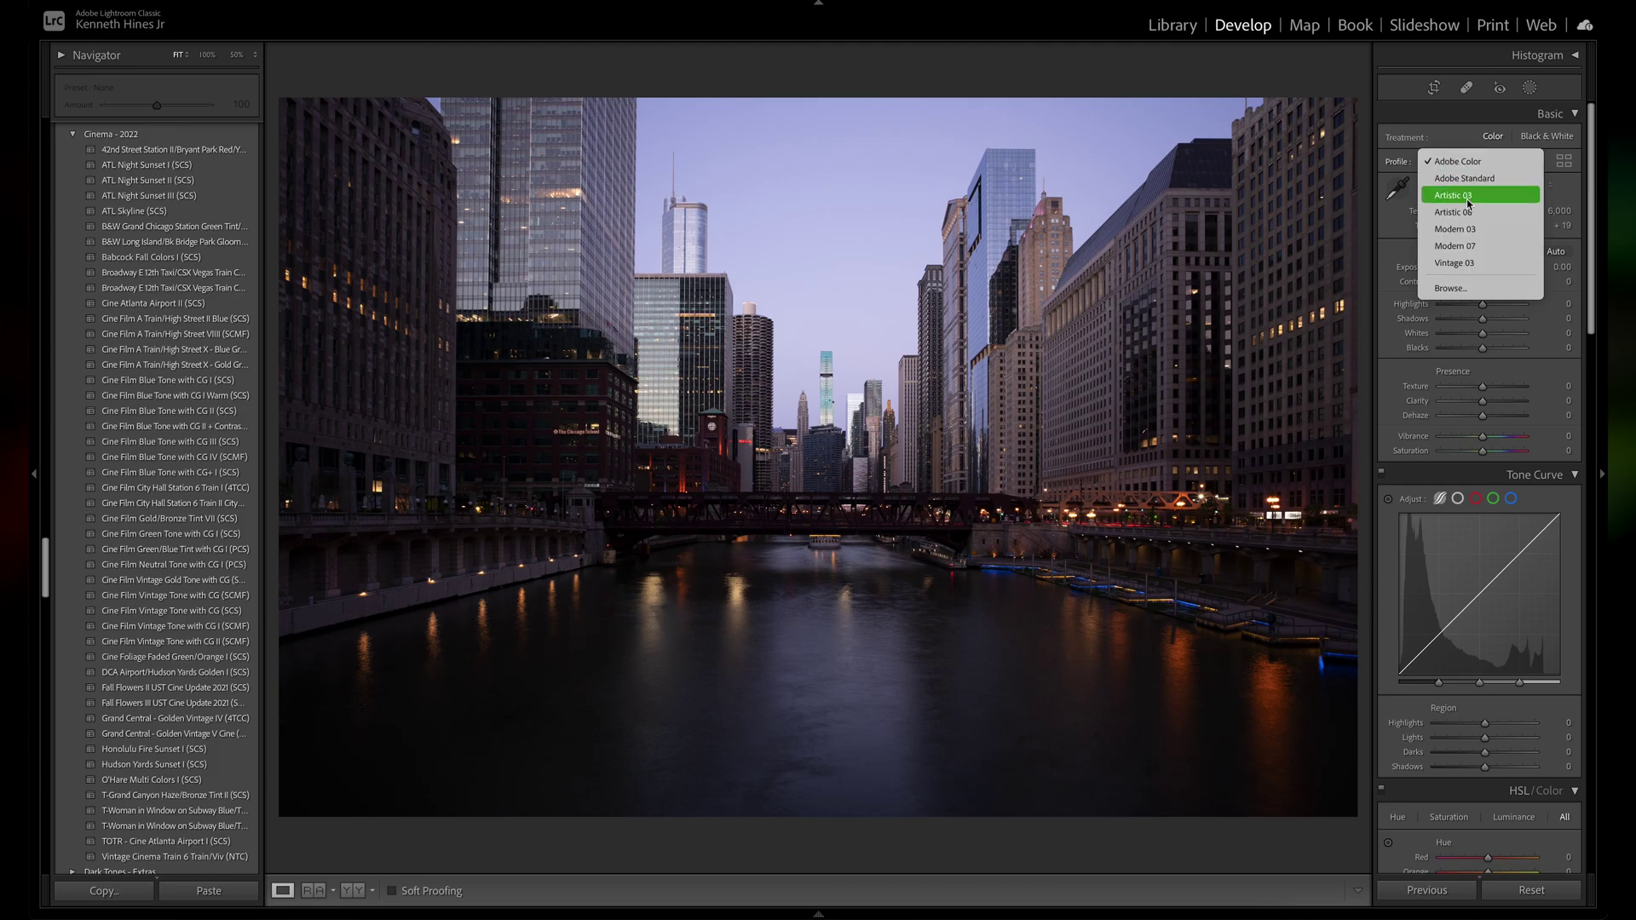
pyautogui.click(1529, 175)
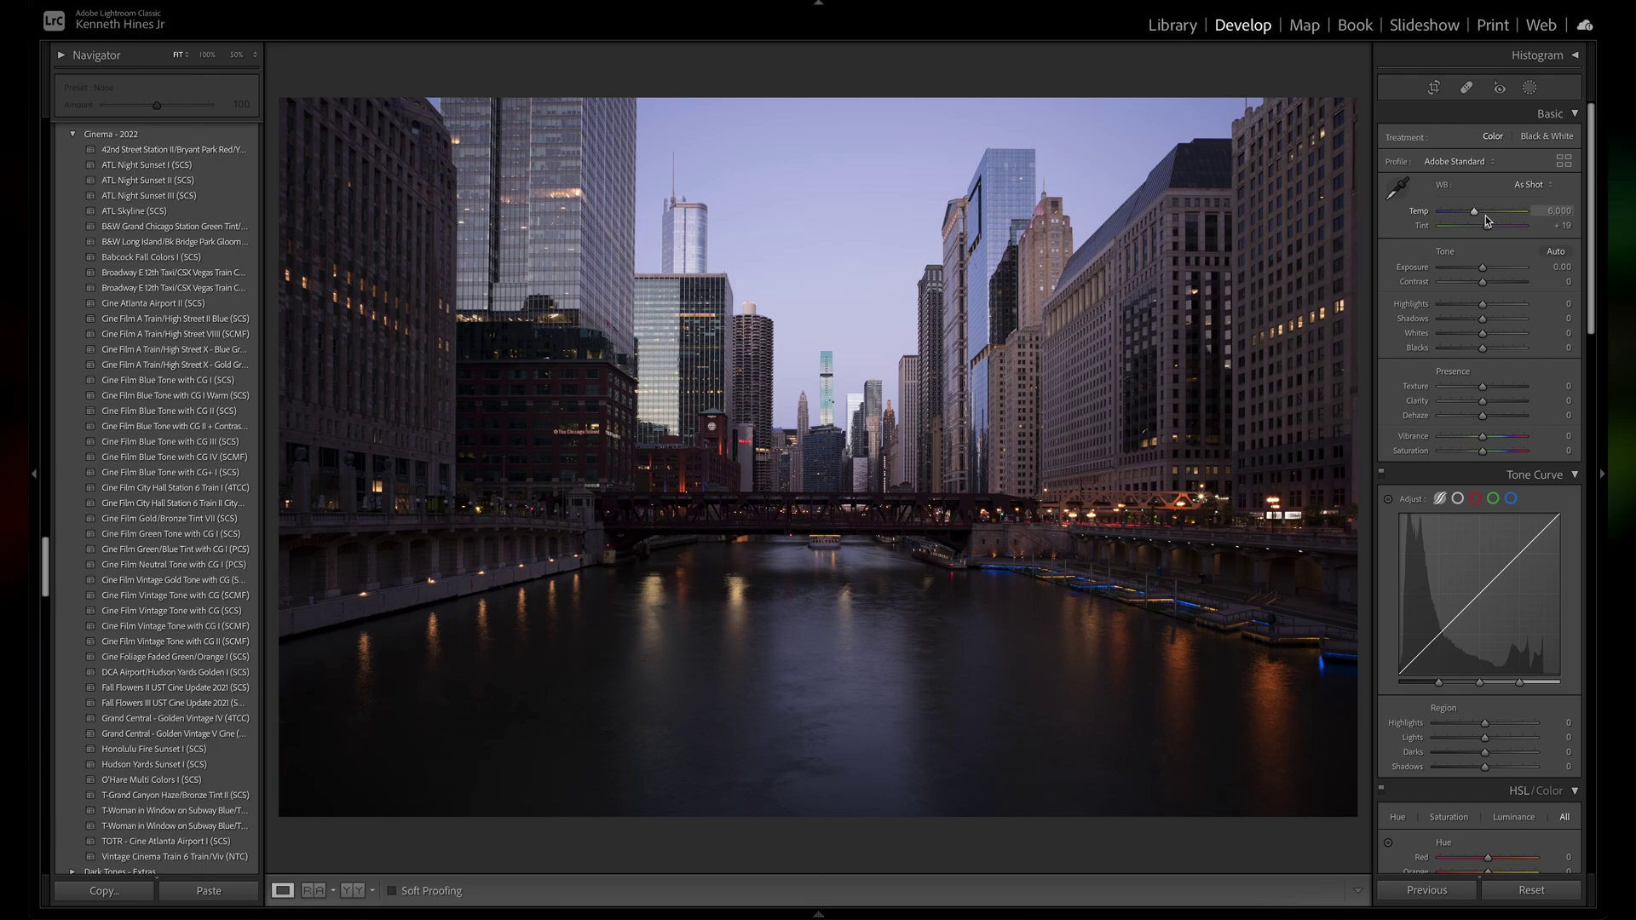
pyautogui.moveTo(1475, 215); pyautogui.dragTo(1462, 218)
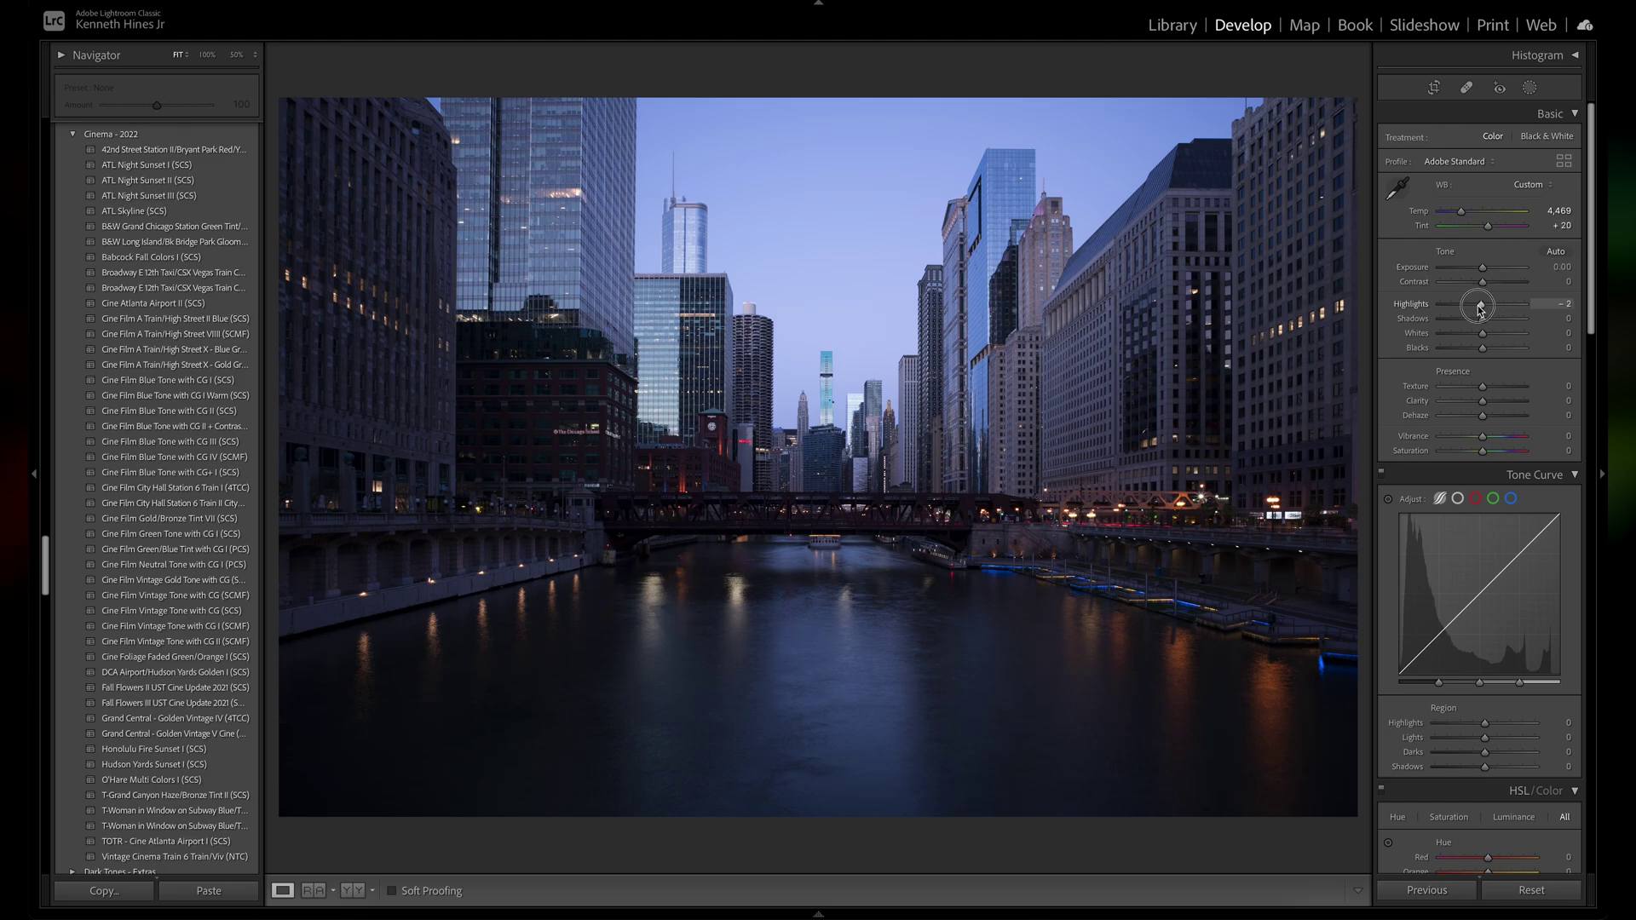
# - Set Highlights -79, Shadows +100, Whites +18 and Blacks -25 in the Basic panel
pyautogui.moveTo(1480, 309); pyautogui.dragTo(1452, 310)
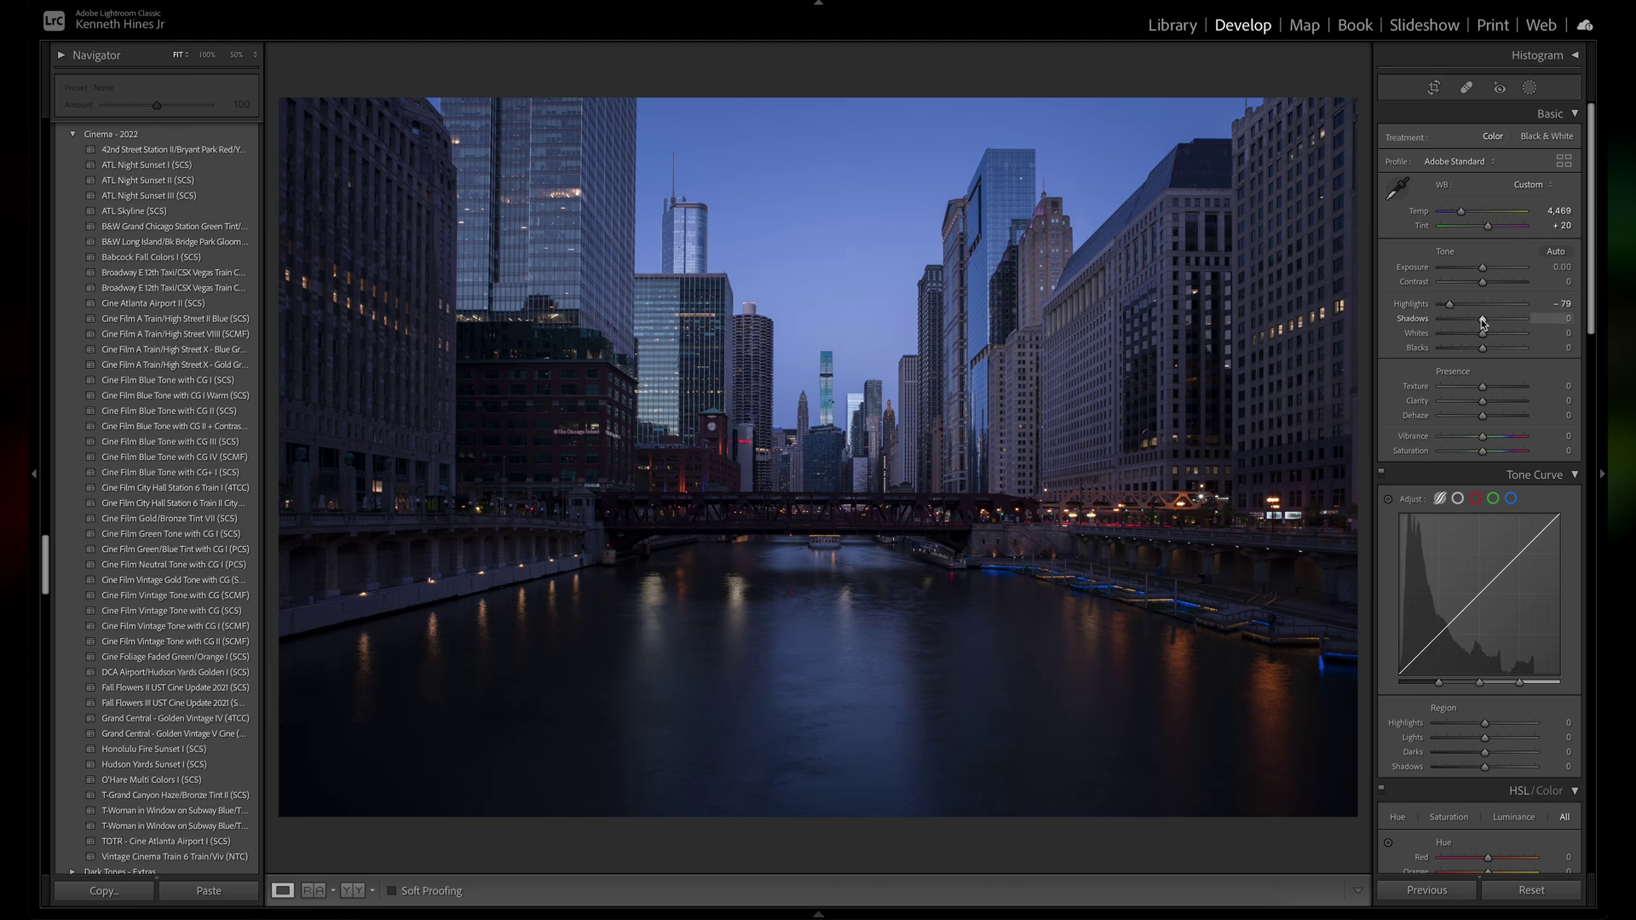
pyautogui.moveTo(1483, 322)
pyautogui.mouseDown()
pyautogui.moveTo(1540, 326)
pyautogui.moveTo(1491, 340)
pyautogui.mouseUp()
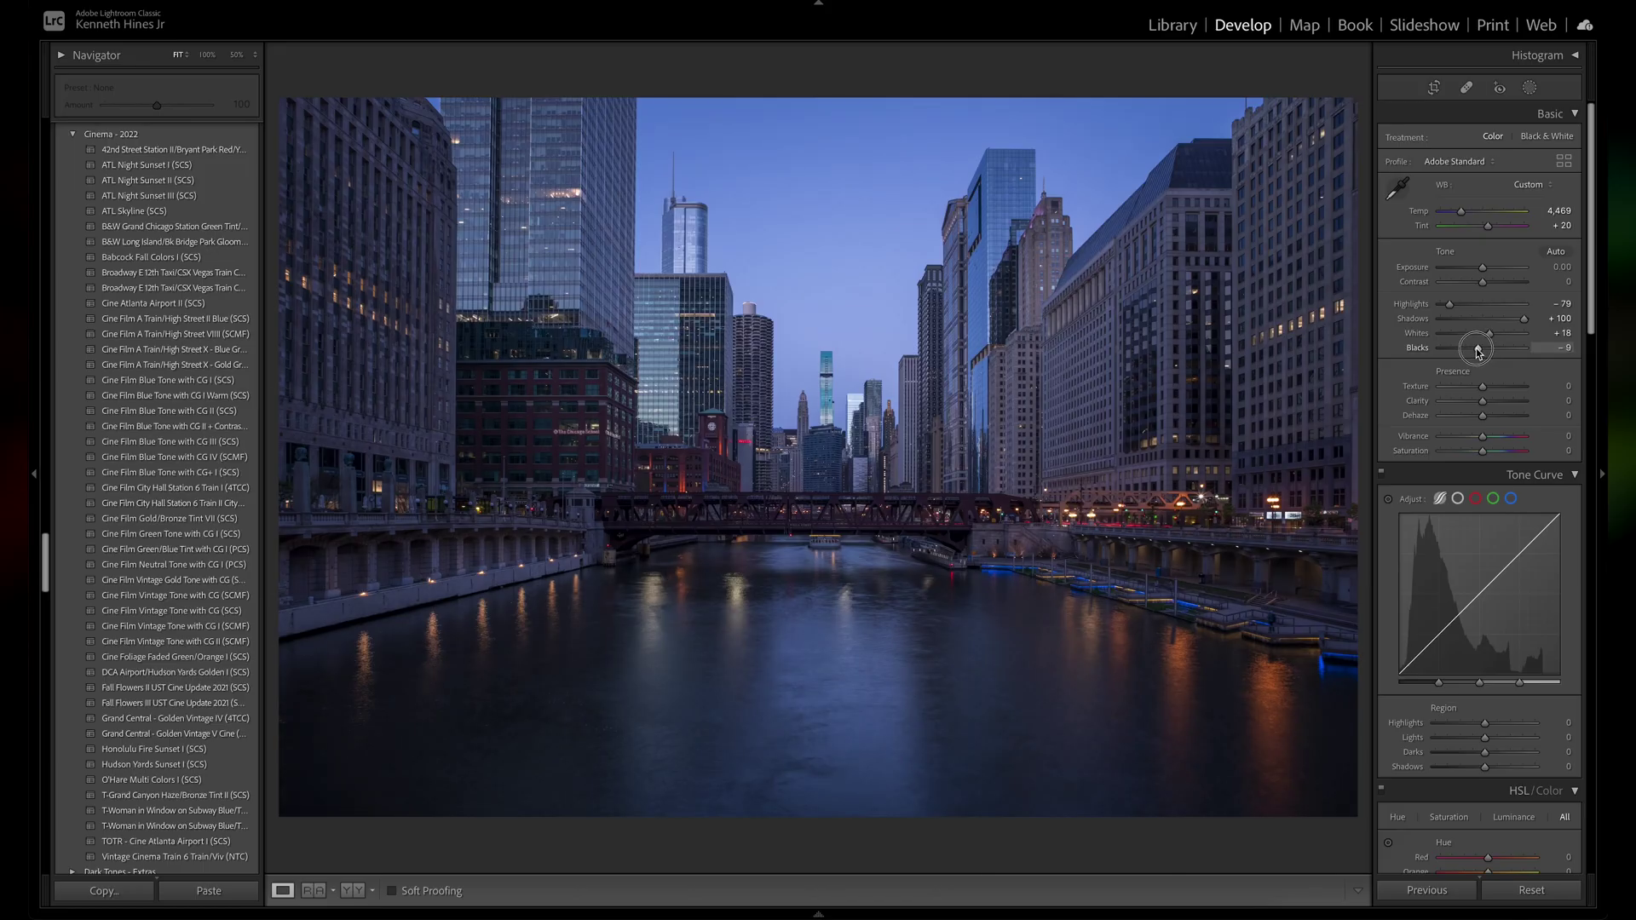
pyautogui.moveTo(1477, 351); pyautogui.dragTo(1491, 417)
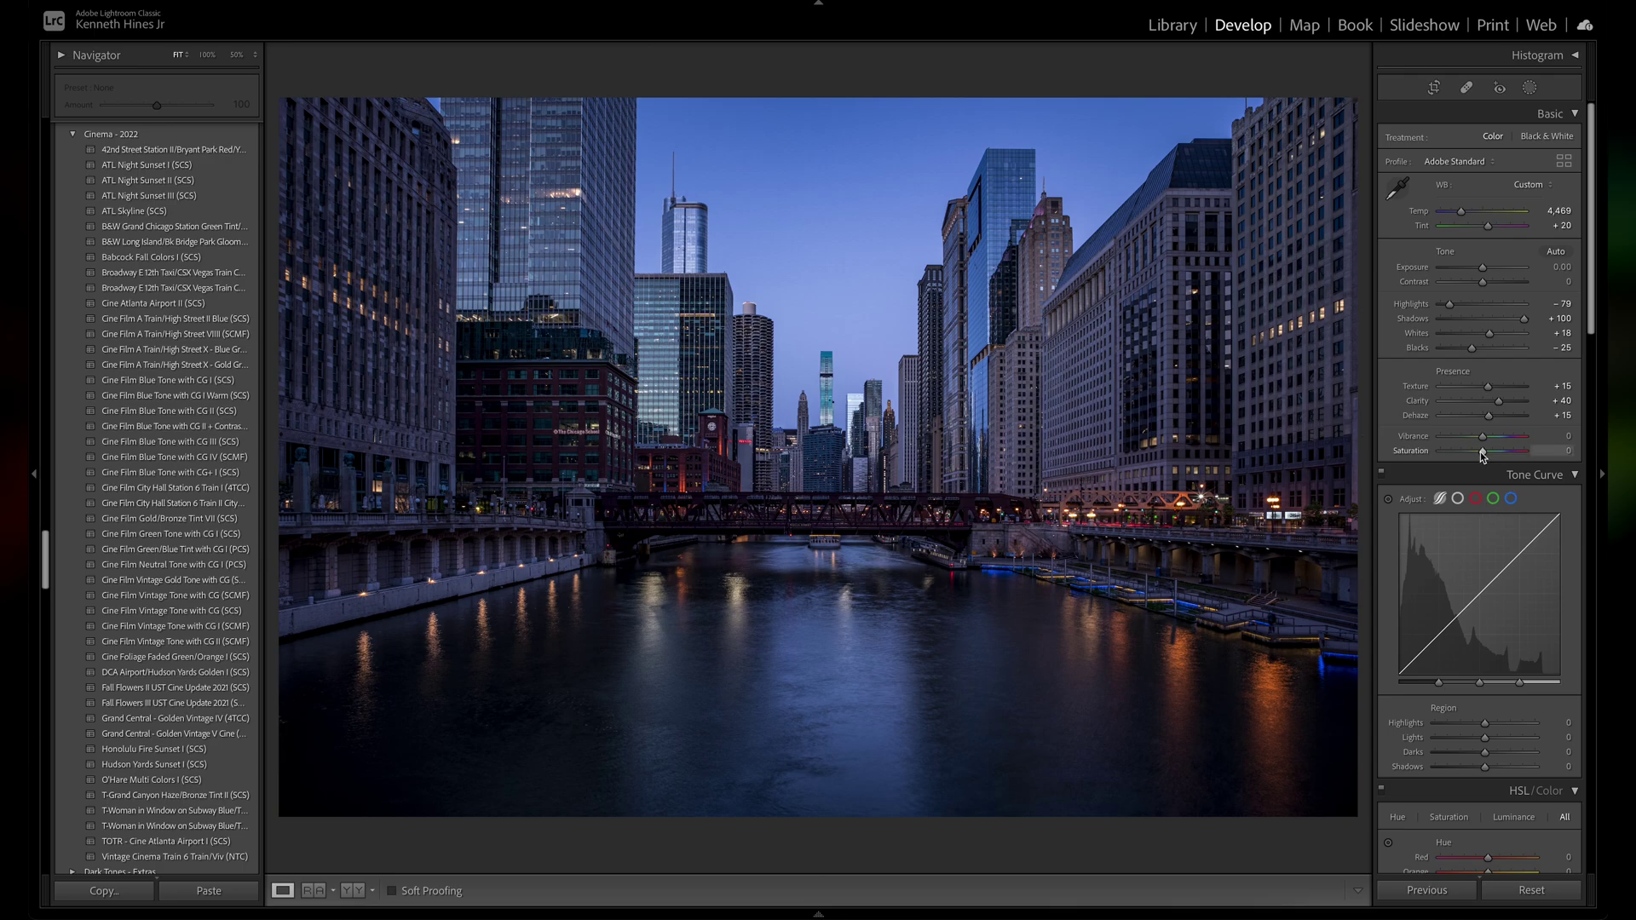
# - Raise Saturation to +10 for a touch of colour in the dusk cityscape
pyautogui.moveTo(1481, 452); pyautogui.dragTo(1484, 452)
pyautogui.moveTo(1584, 319); pyautogui.dragTo(1586, 379)
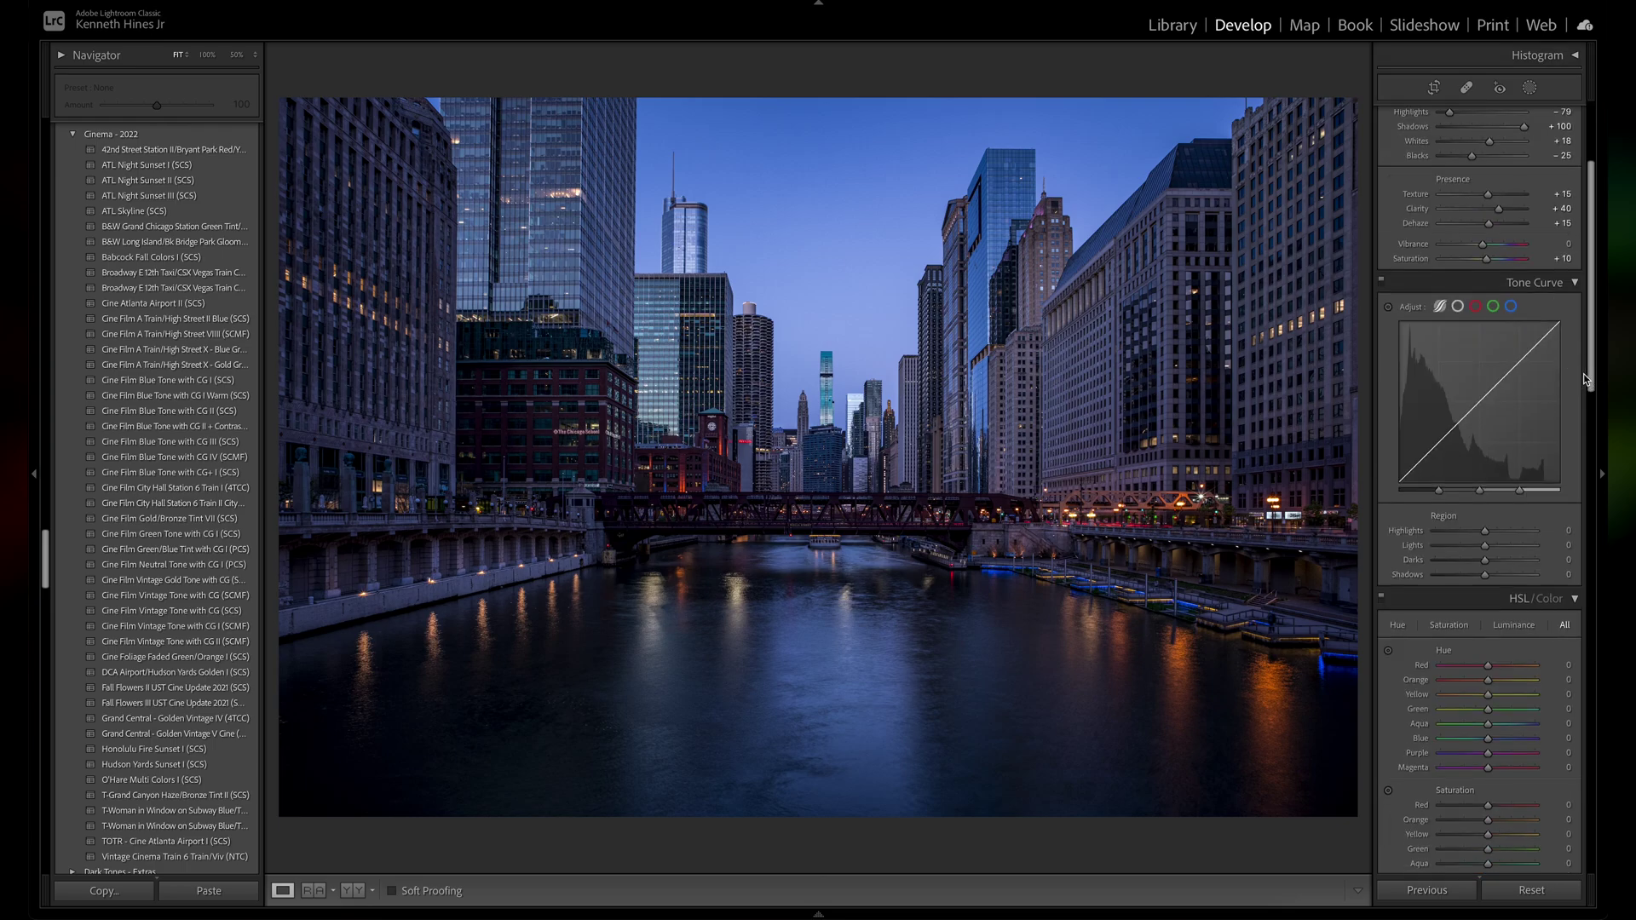
# - Apply the Skyline Curve Strong point curve preset
pyautogui.click(1458, 306)
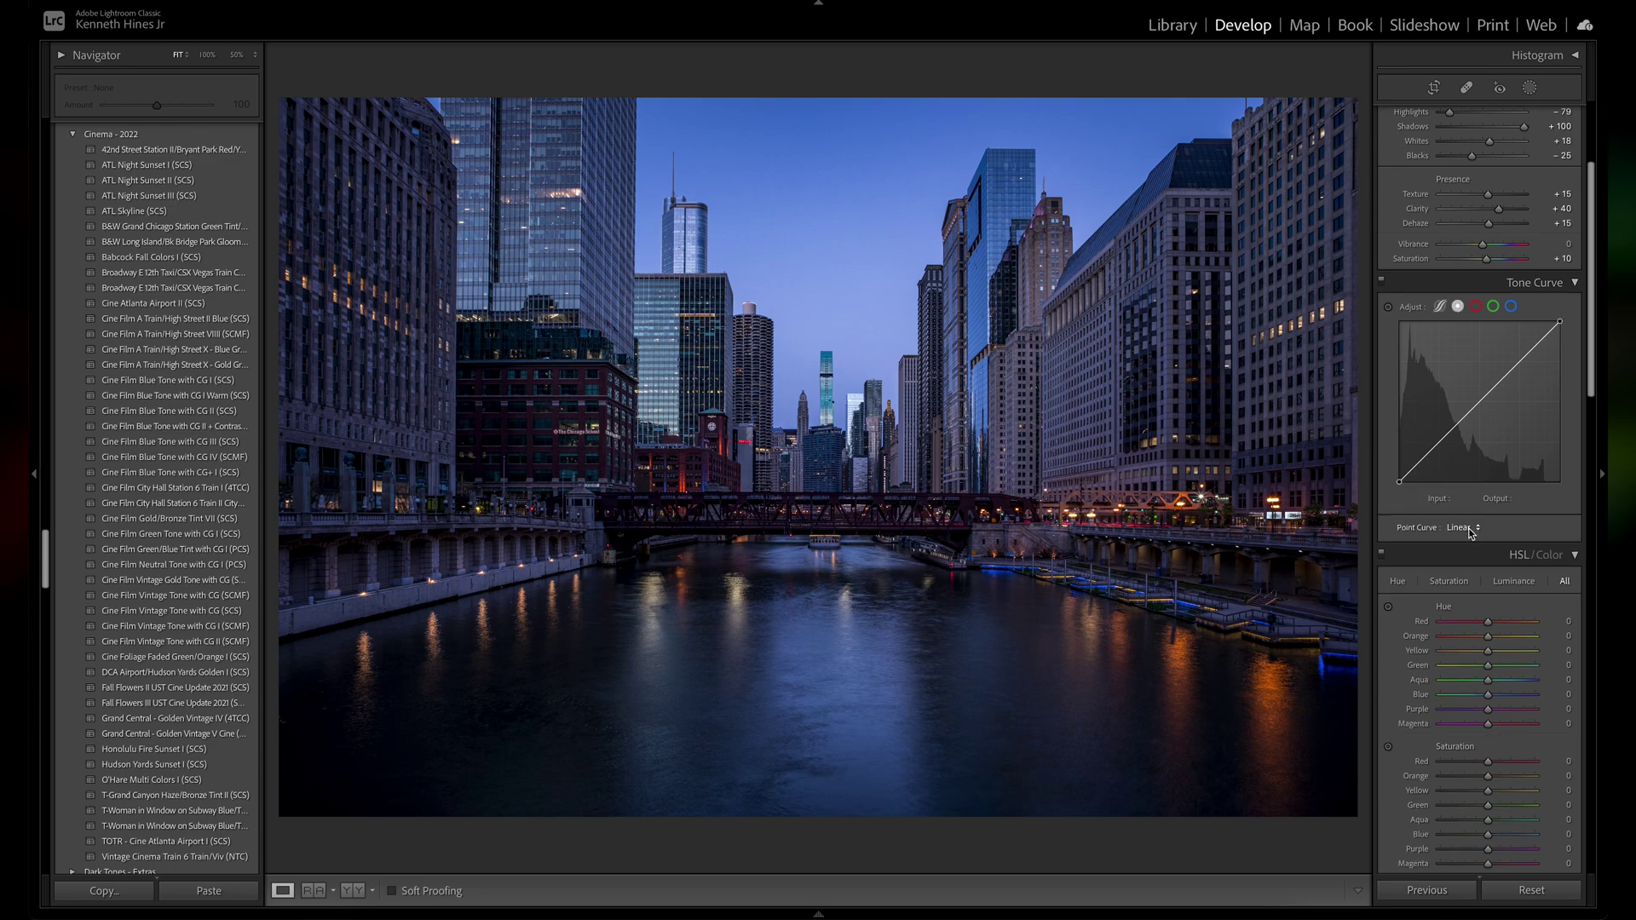
pyautogui.click(1468, 528)
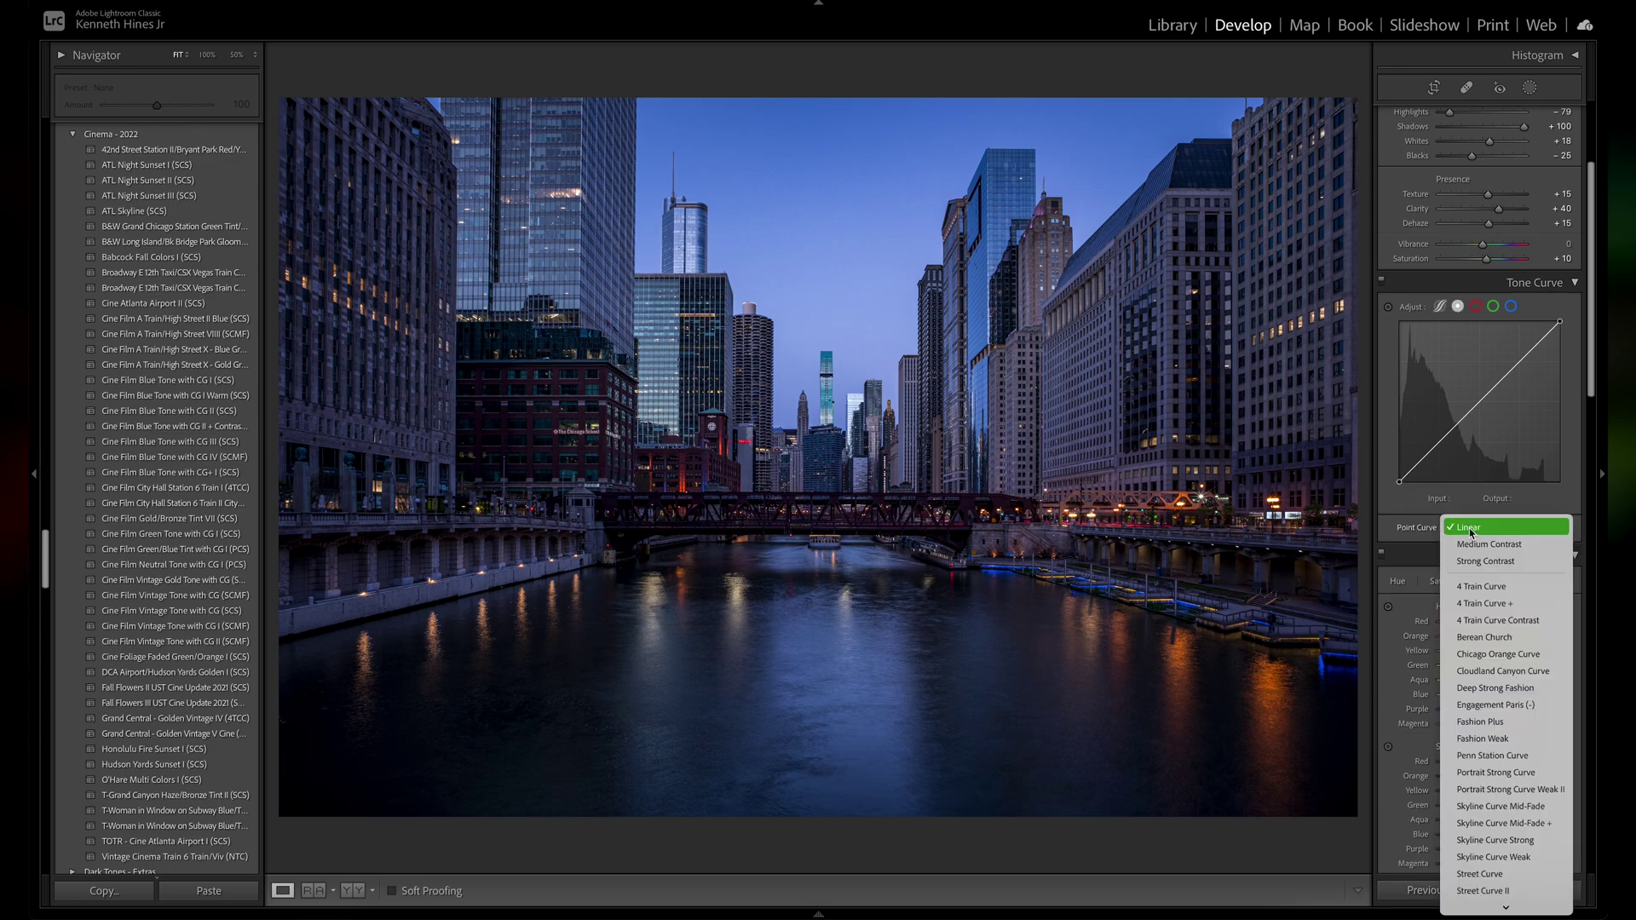
pyautogui.click(1502, 841)
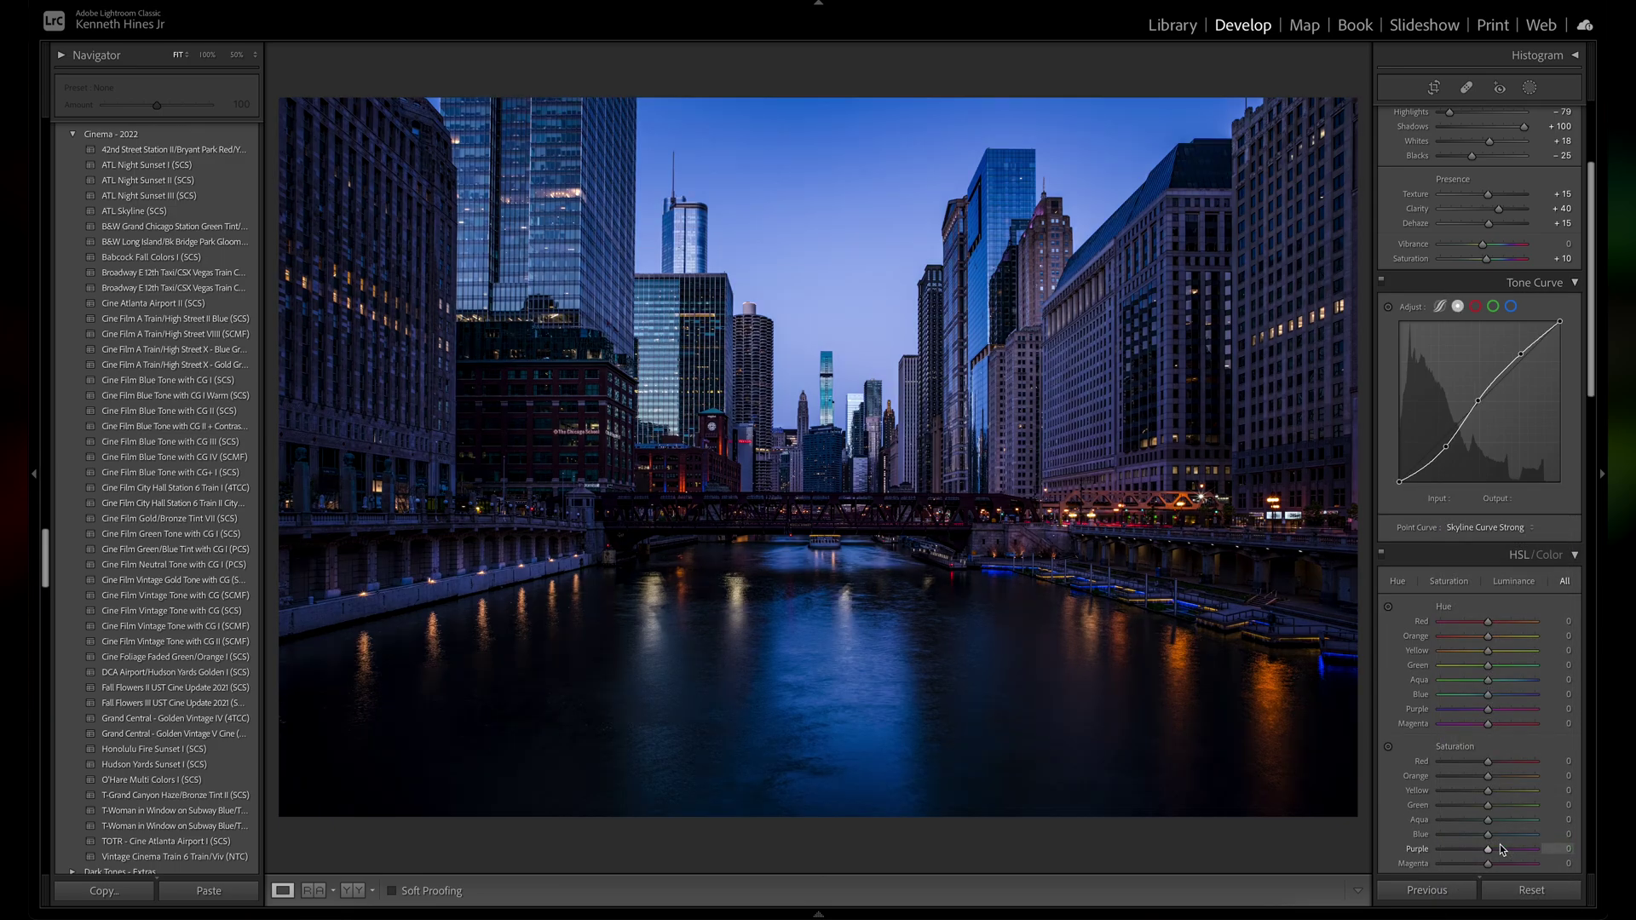
# - Lift the parametric curve's Shadows region to +73
pyautogui.click(1440, 307)
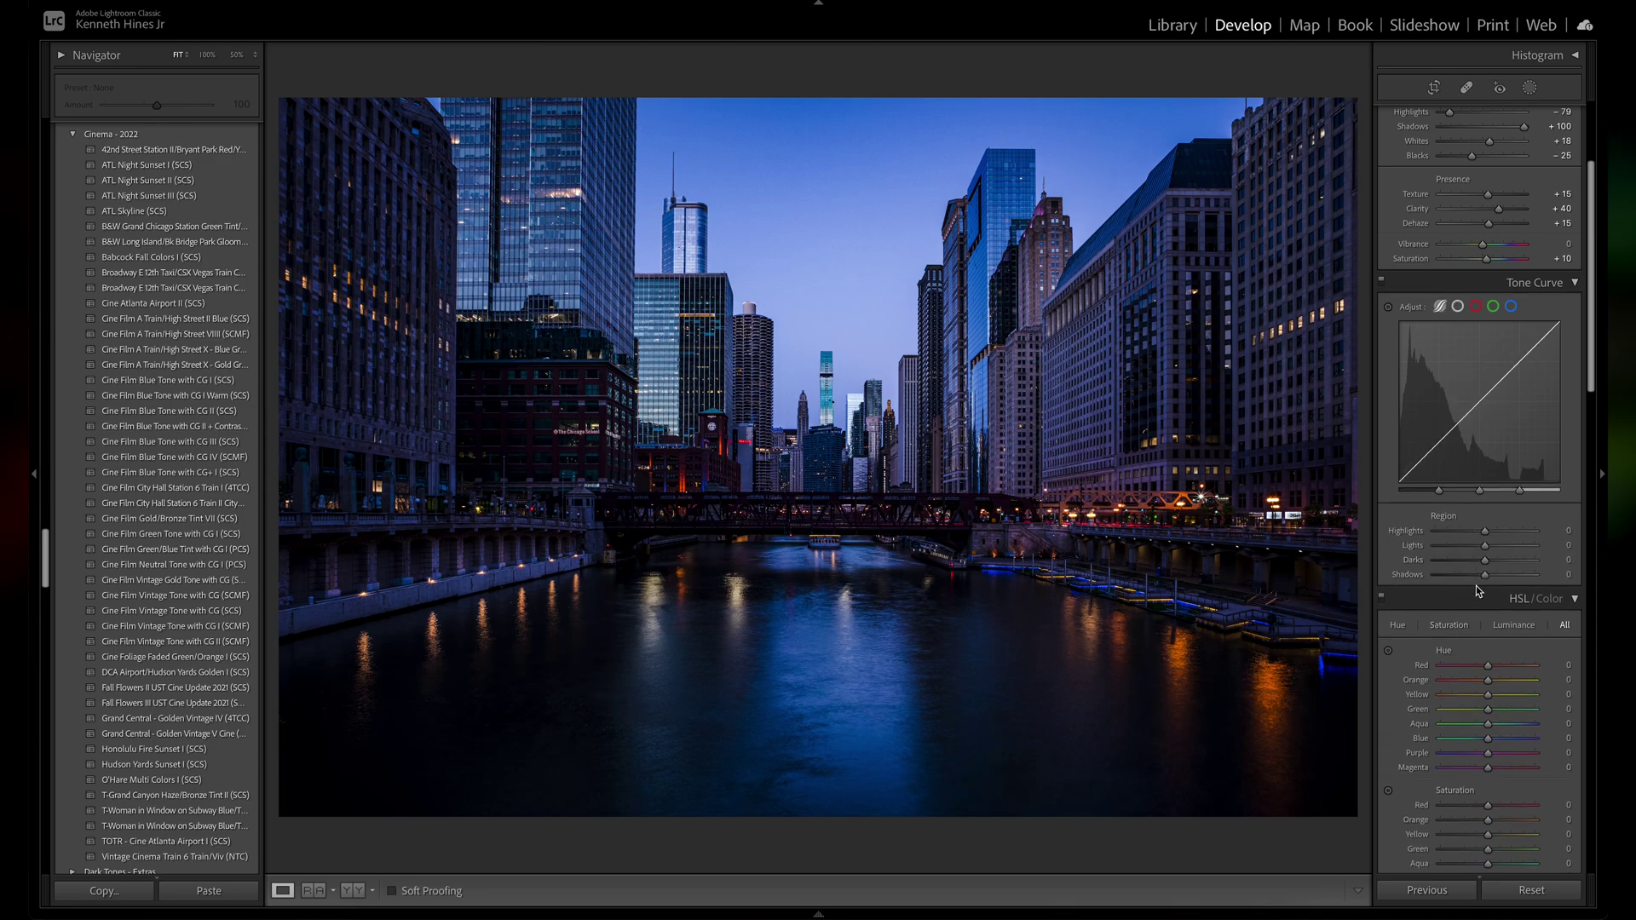
pyautogui.moveTo(1483, 576); pyautogui.dragTo(1524, 579)
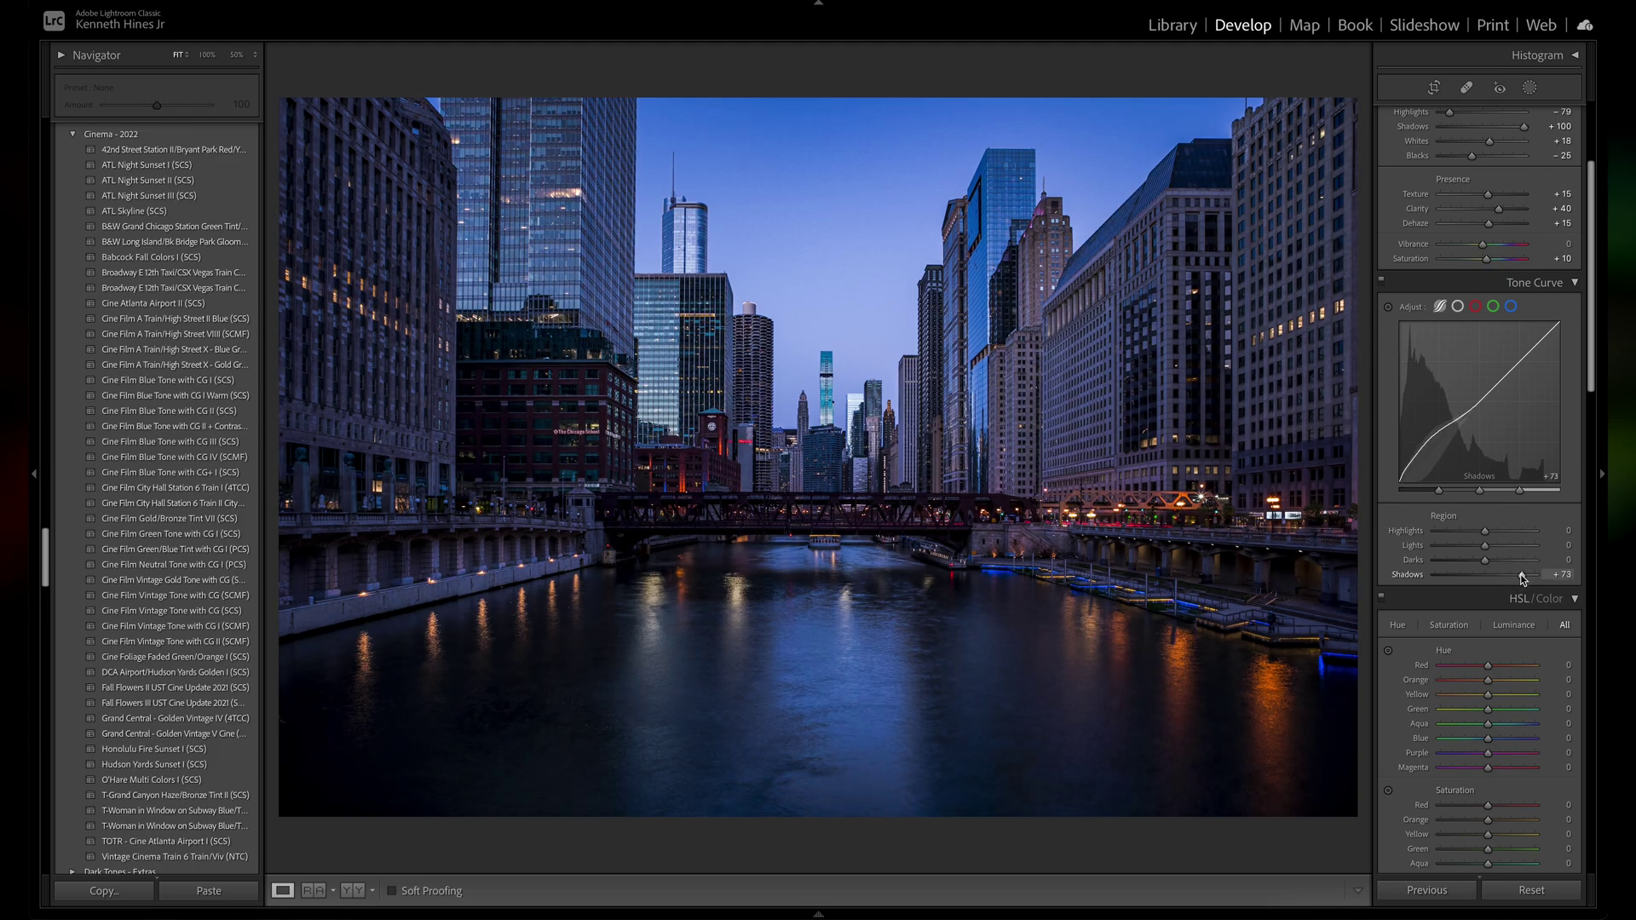
pyautogui.moveTo(1439, 494); pyautogui.dragTo(1496, 494)
# - Shift HSL hues: Red +8, Orange +7, Yellow -53, Green +14, Aqua +6, Blue -12, Purple +6, Magenta +26
pyautogui.scroll(-5, 1534, 477)
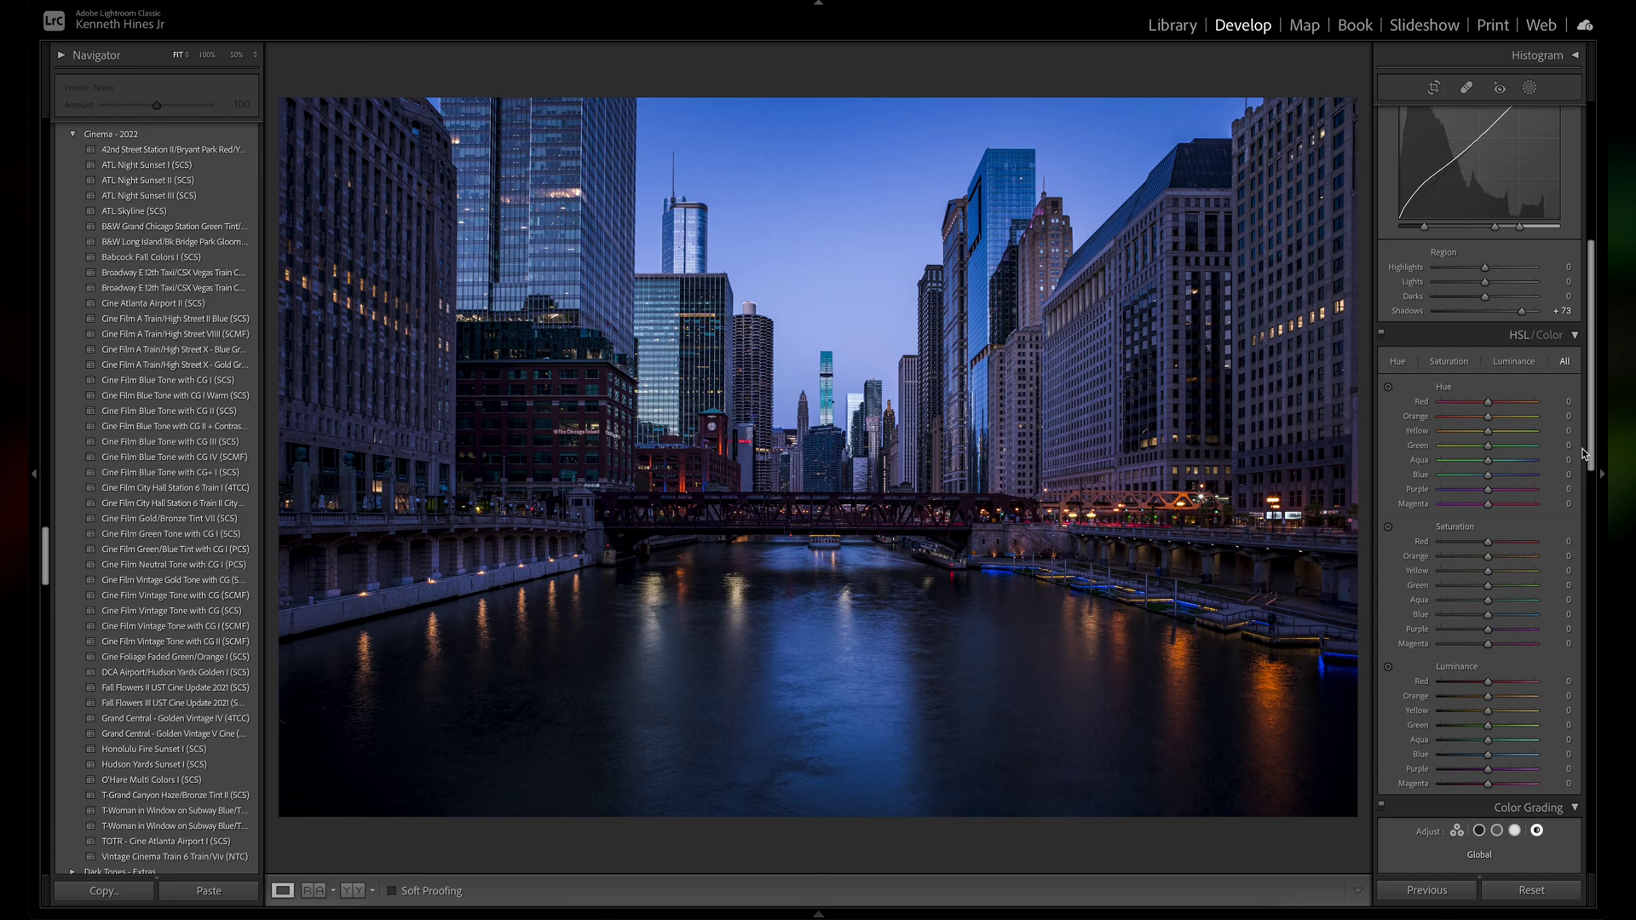
pyautogui.scroll(-2, 1586, 454)
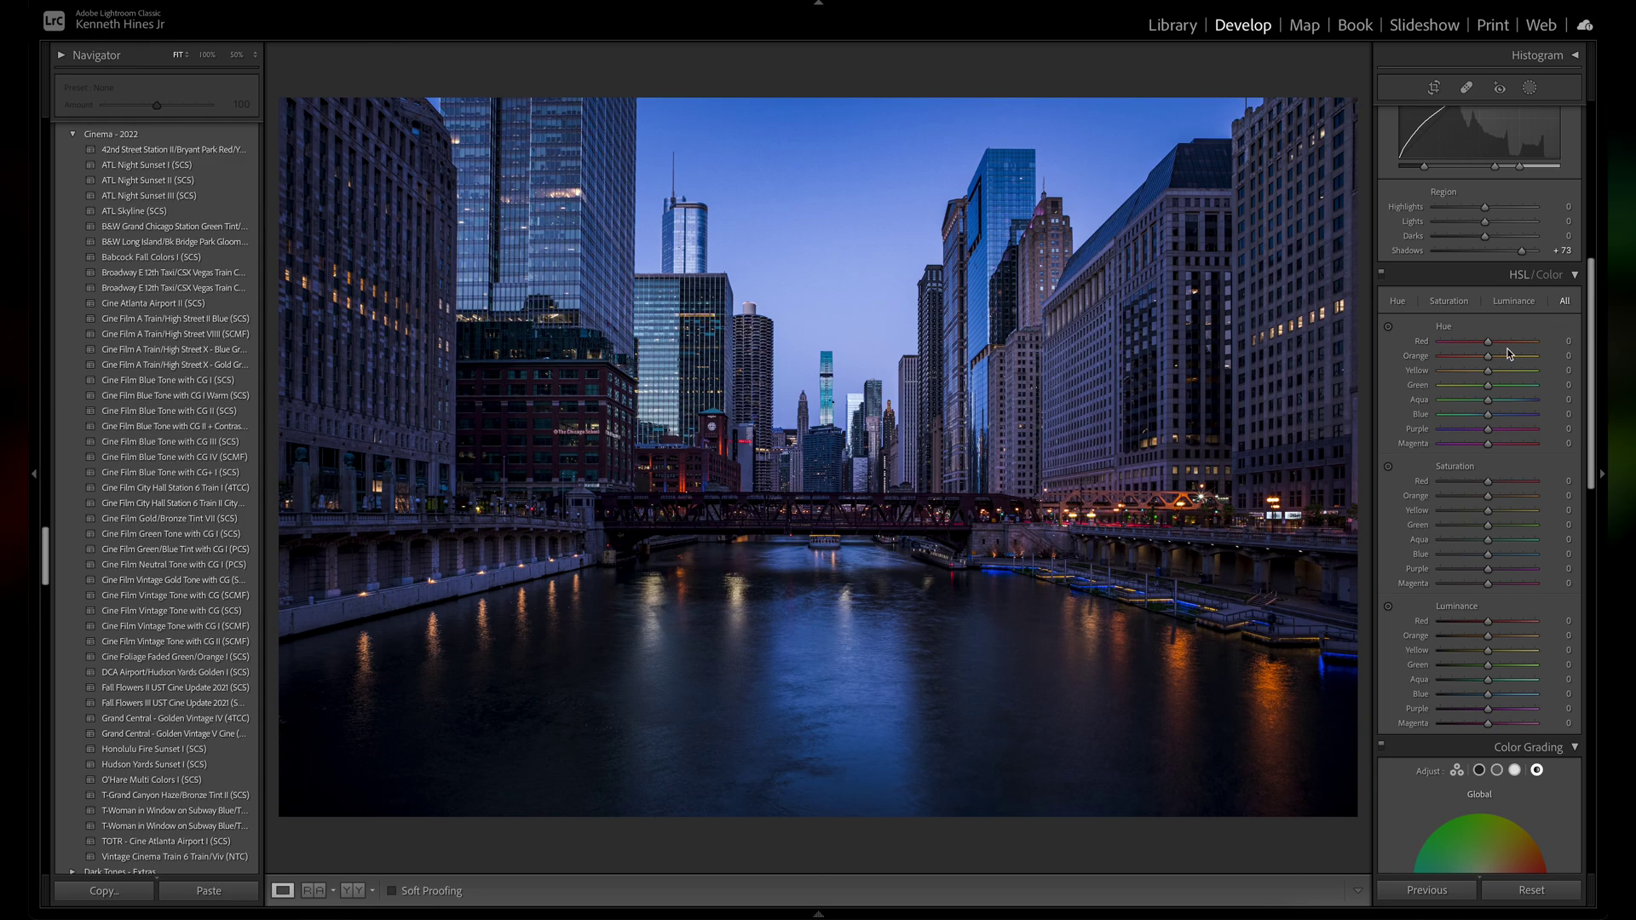
pyautogui.moveTo(1488, 342); pyautogui.dragTo(1494, 361)
pyautogui.moveTo(1478, 378); pyautogui.dragTo(1468, 378)
pyautogui.moveTo(1488, 388); pyautogui.dragTo(1493, 386)
pyautogui.moveTo(1489, 400); pyautogui.dragTo(1484, 420)
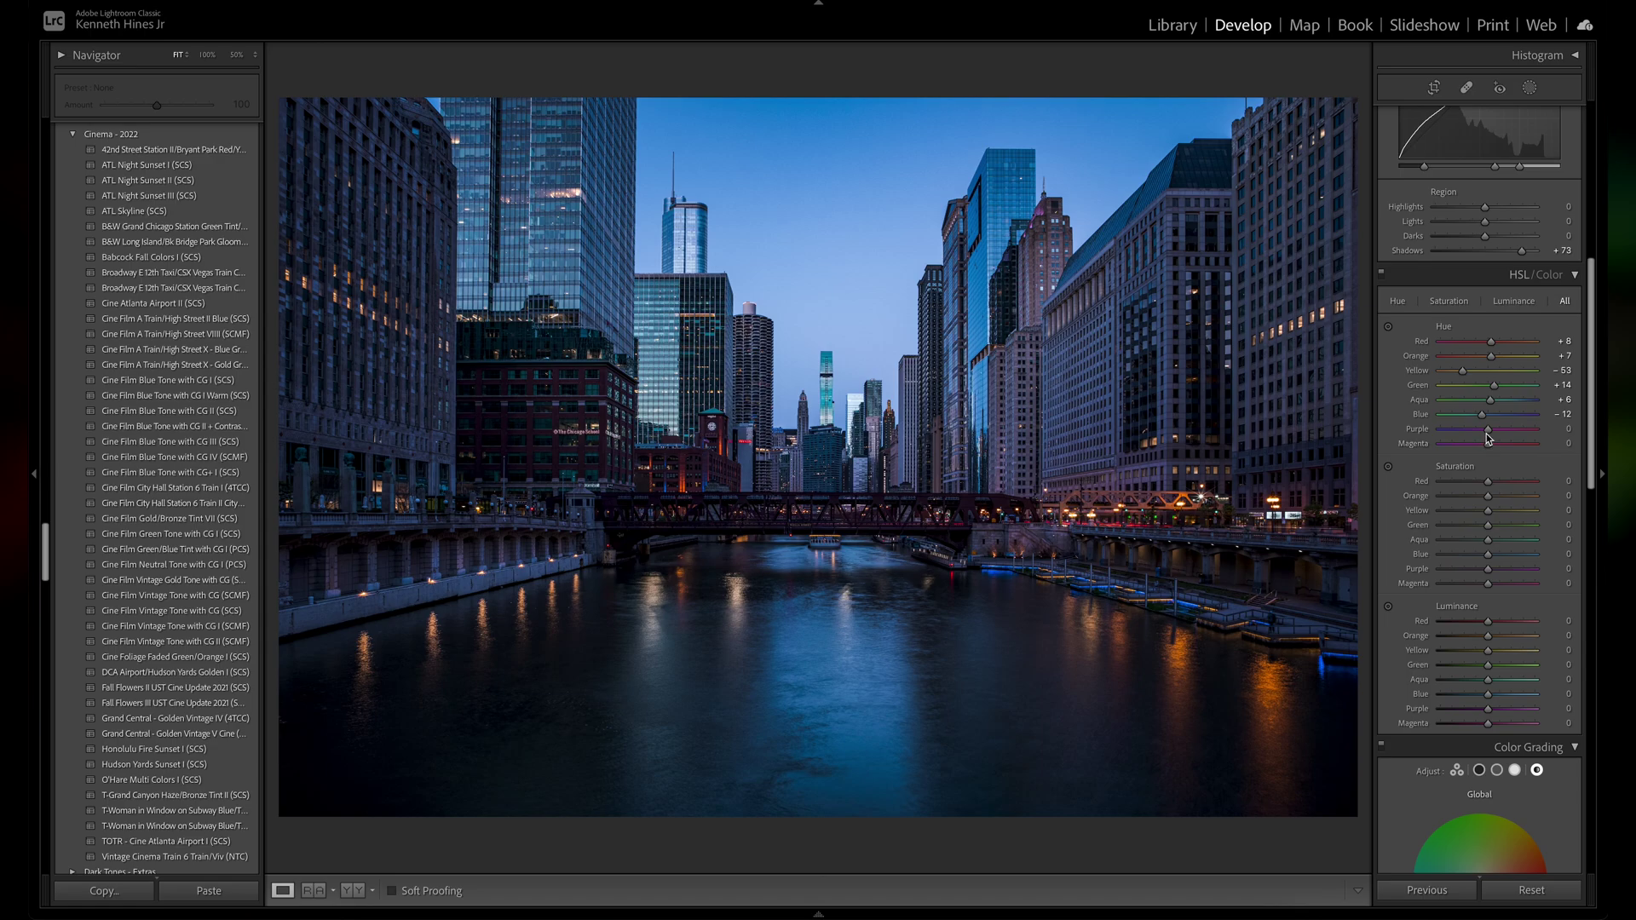
pyautogui.moveTo(1489, 429); pyautogui.dragTo(1509, 502)
# - Set HSL saturation: Red -11, Orange +44, Green +67, Aqua +10, Blue/Purple/Magenta -60
pyautogui.click(873, 535)
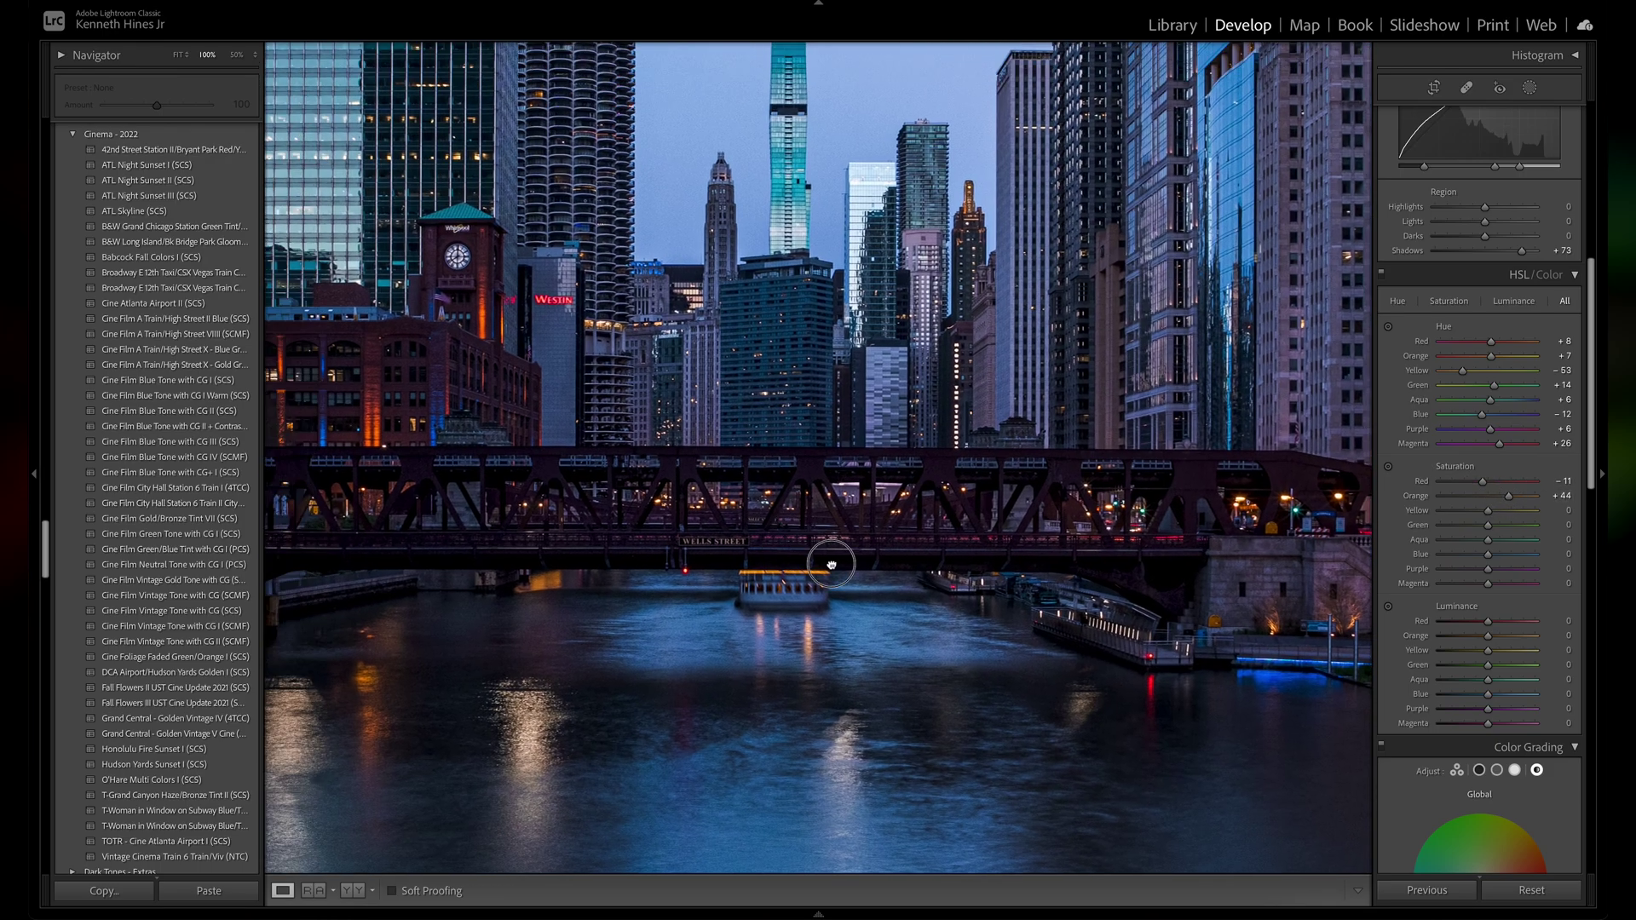
pyautogui.click(629, 558)
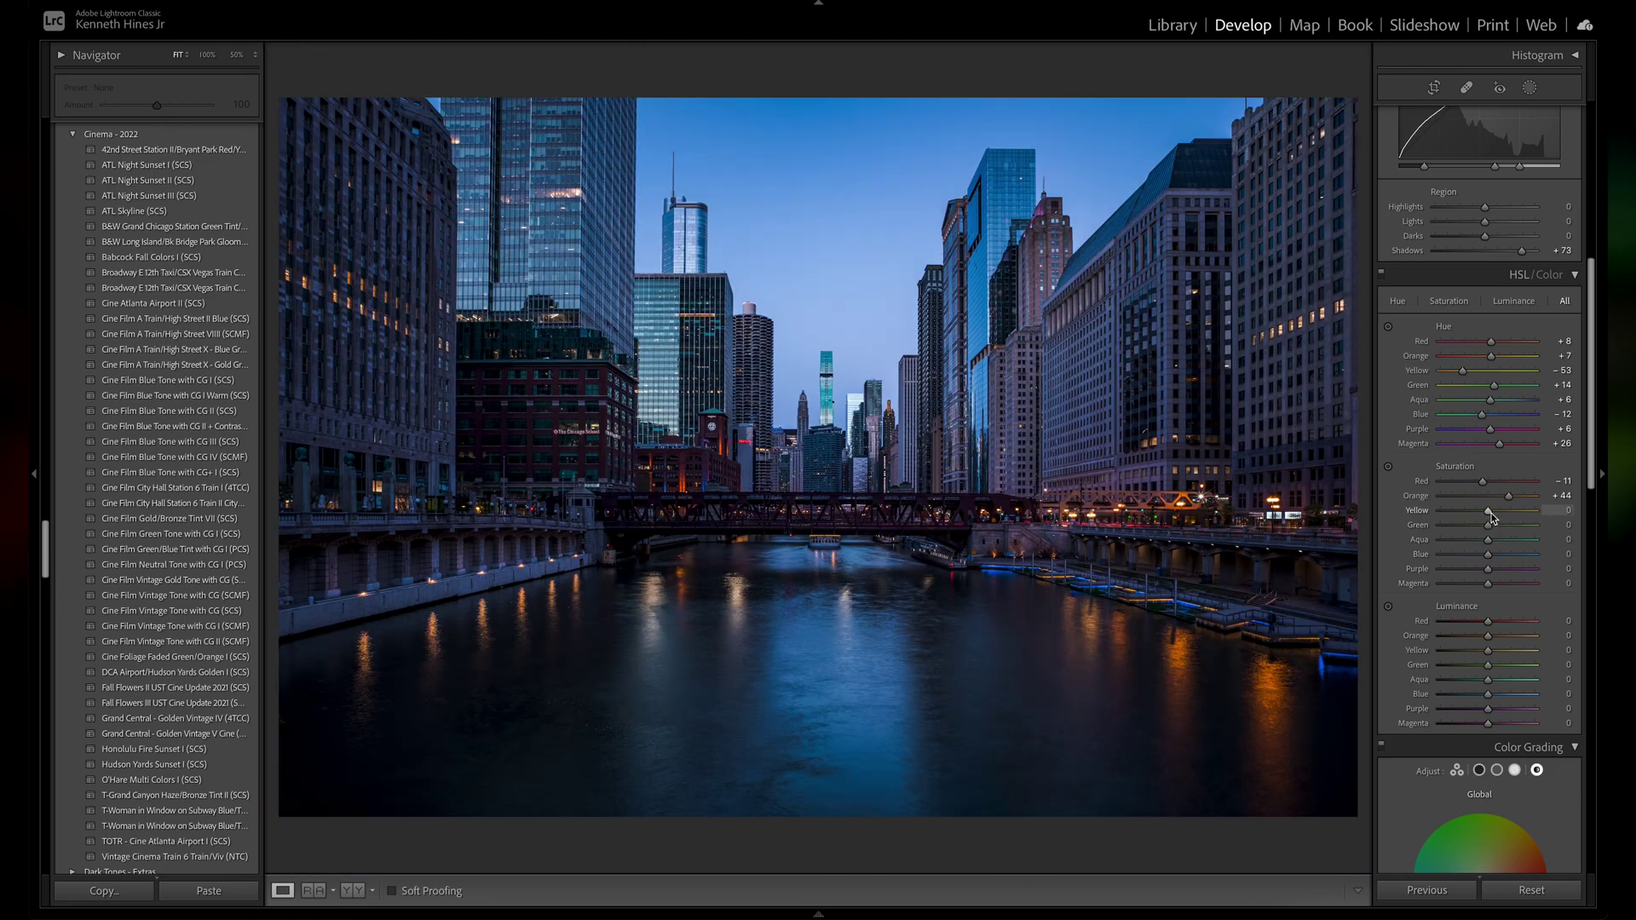
pyautogui.moveTo(1489, 527)
pyautogui.mouseDown()
pyautogui.moveTo(1523, 530)
pyautogui.moveTo(1493, 544)
pyautogui.mouseUp()
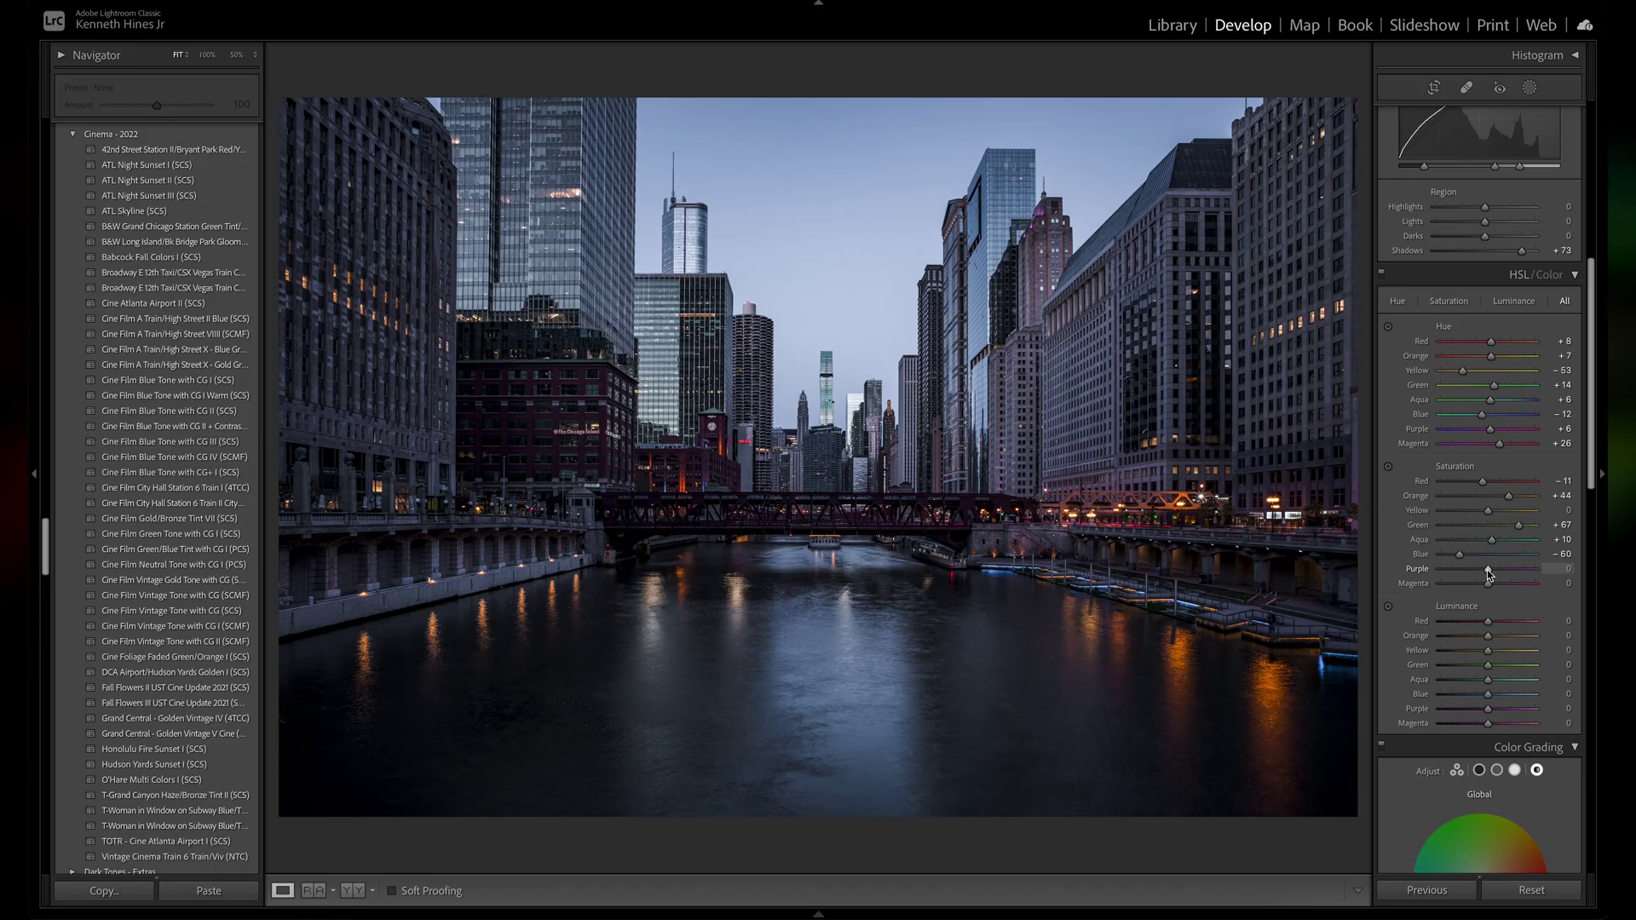
pyautogui.moveTo(1488, 570); pyautogui.dragTo(1460, 584)
# - Lift HSL luminance: Red +28, Orange +19, Green +14, Blue +32, Purple +24
pyautogui.scroll(-1, 1590, 484)
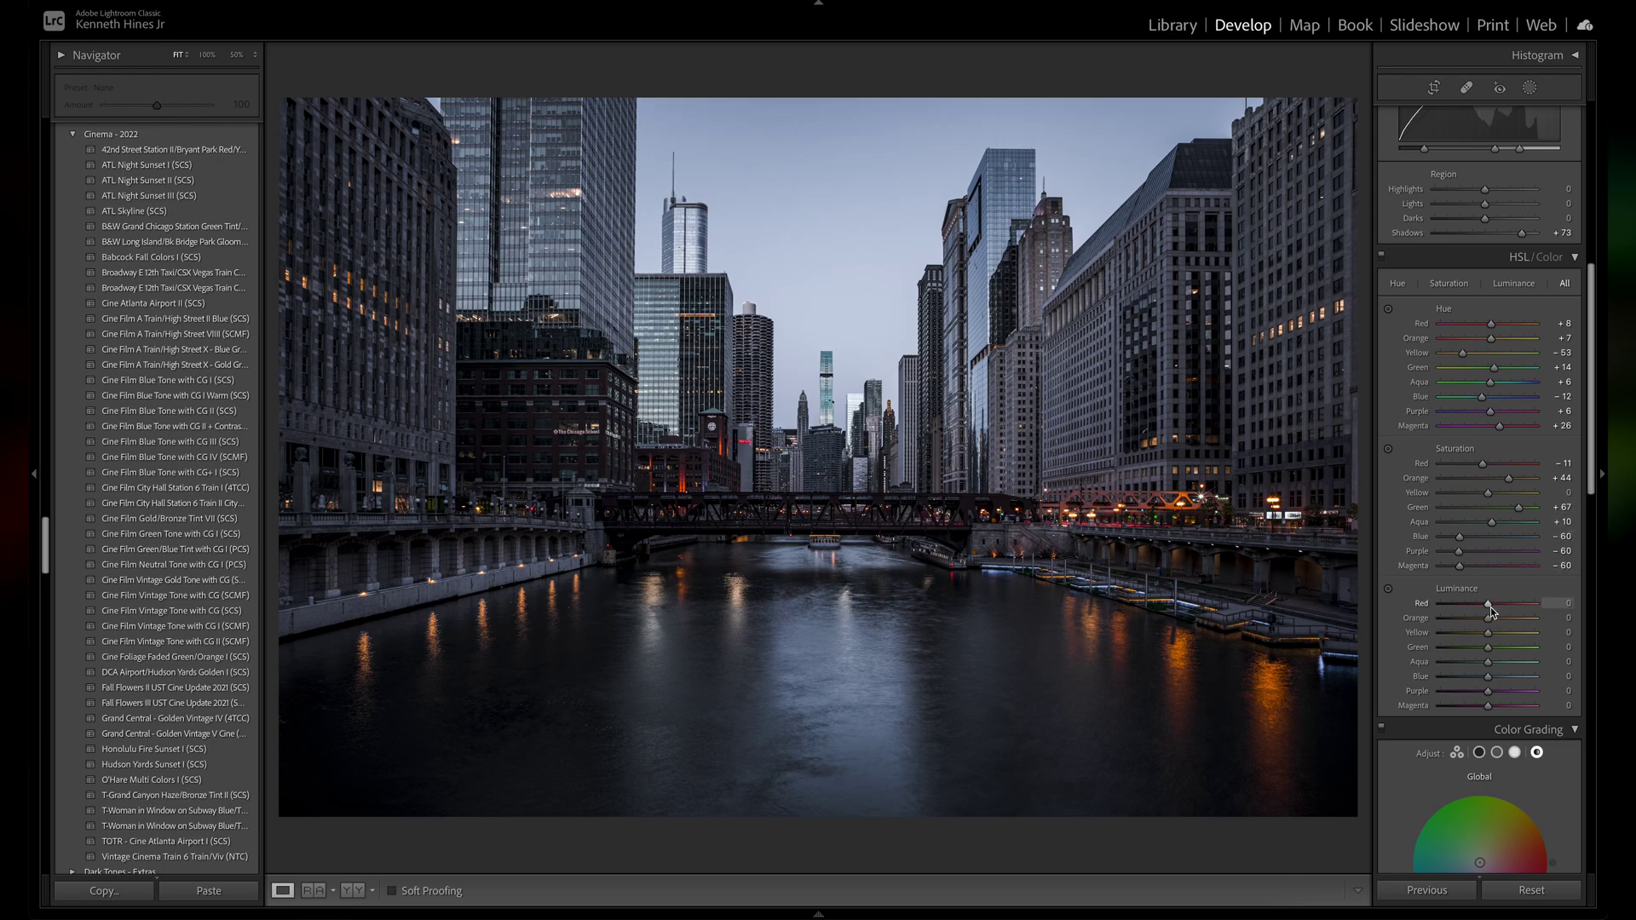
pyautogui.moveTo(1491, 606); pyautogui.dragTo(1498, 653)
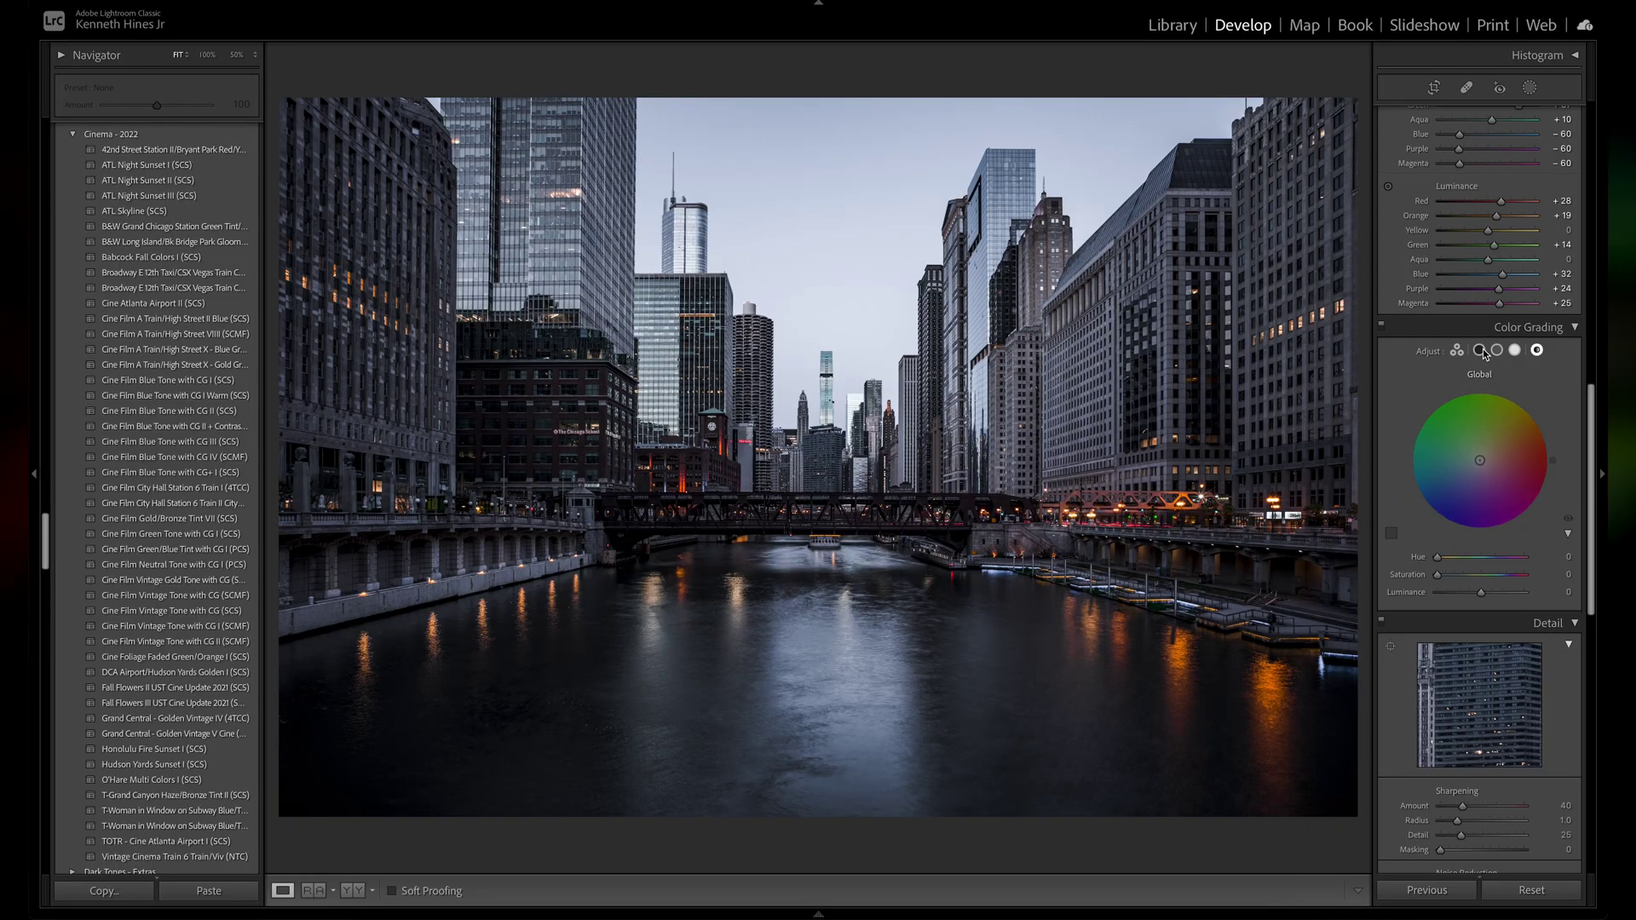
# - Tint the shadows to hue 53 with slight saturation and warm the midtones
pyautogui.click(1480, 350)
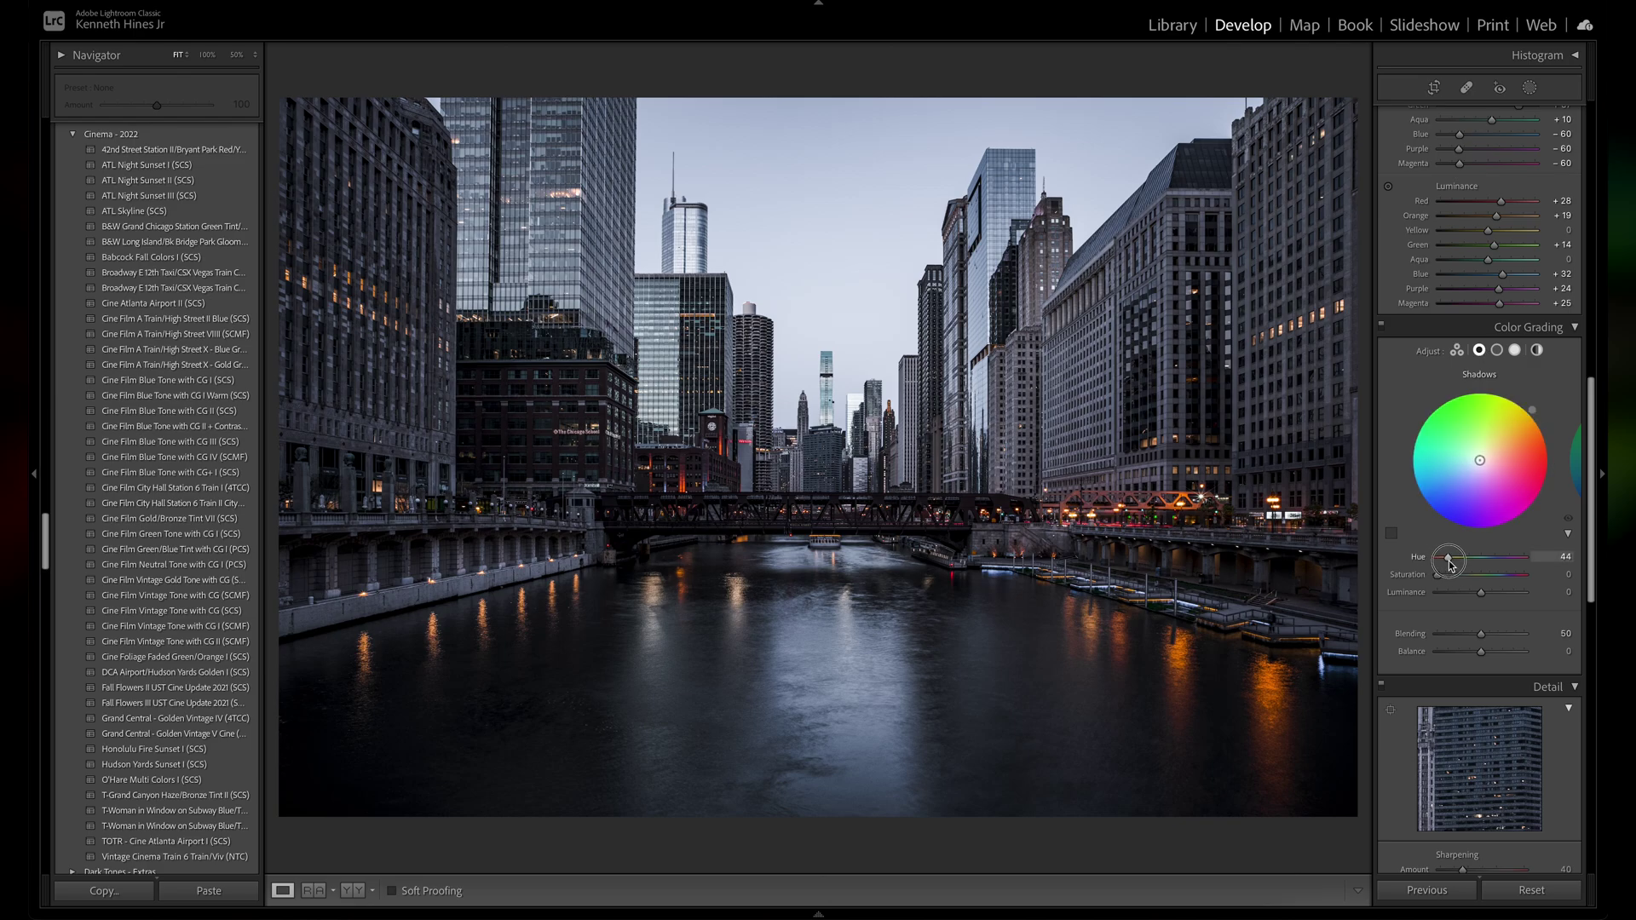
pyautogui.moveTo(1438, 557); pyautogui.dragTo(1451, 559)
pyautogui.moveTo(1438, 576); pyautogui.dragTo(1444, 577)
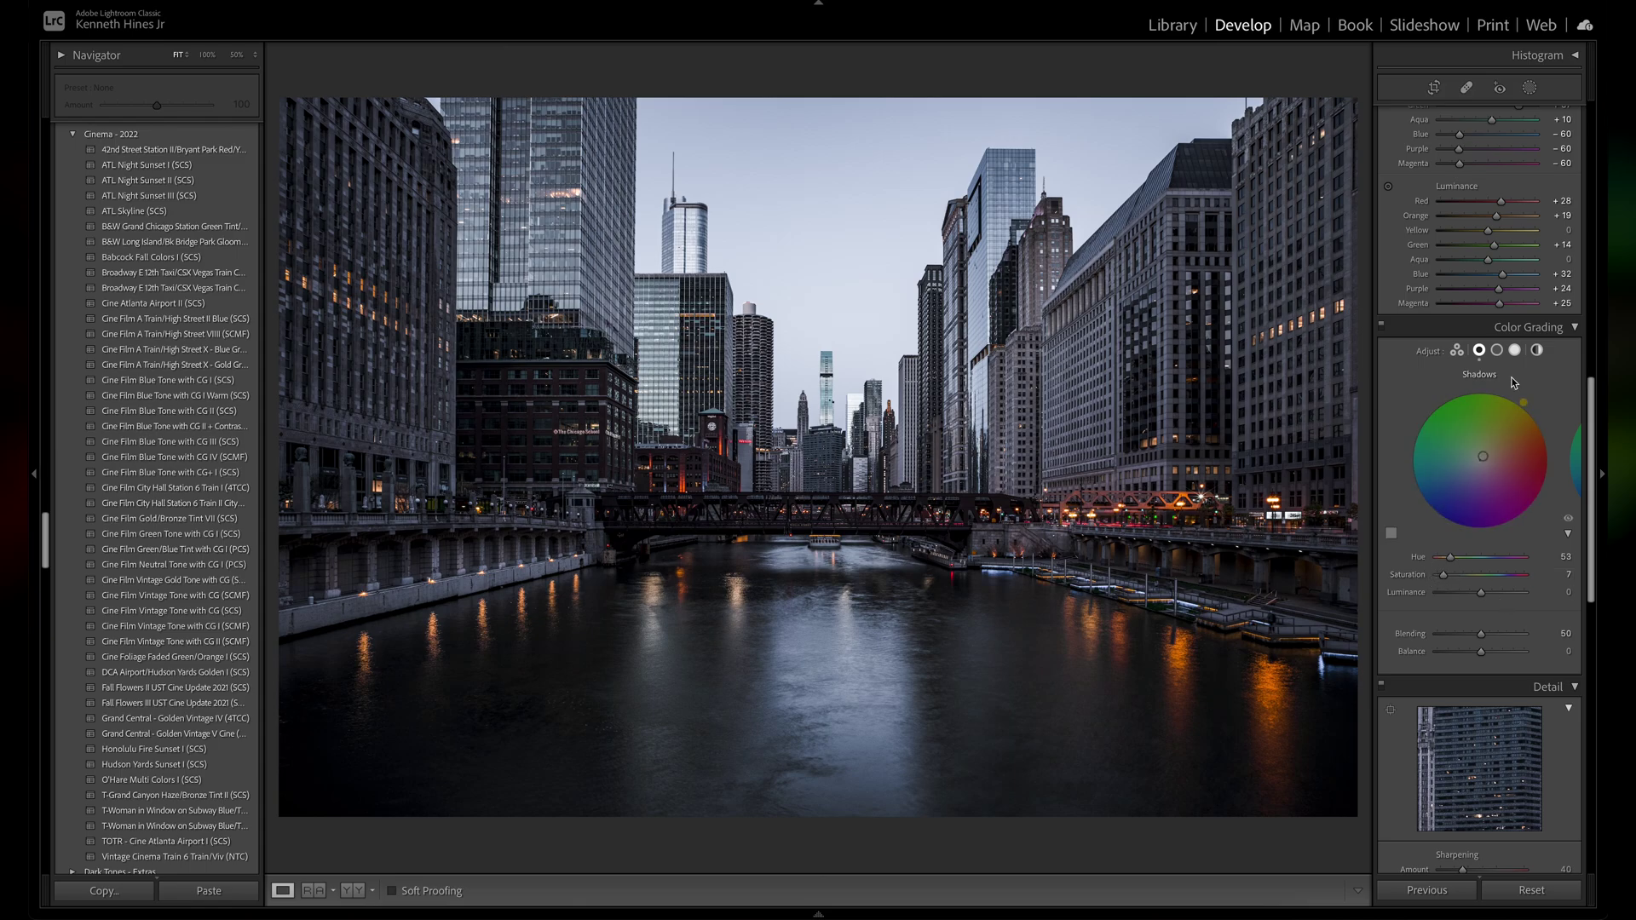
pyautogui.click(1498, 352)
pyautogui.moveTo(1437, 558); pyautogui.dragTo(1463, 586)
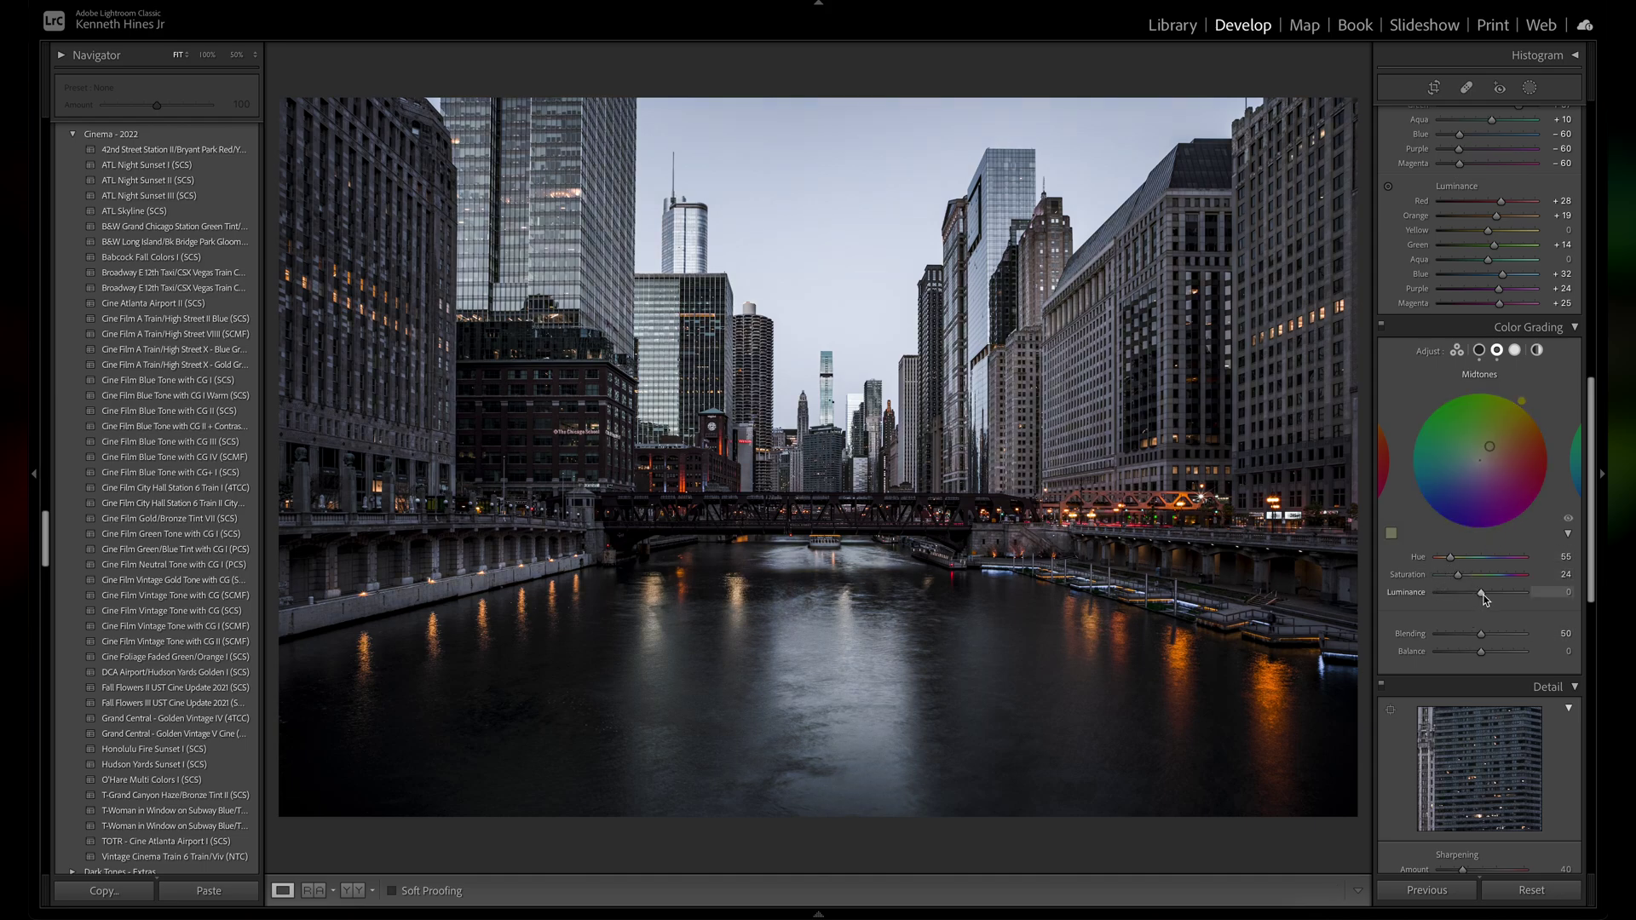
pyautogui.moveTo(1485, 595); pyautogui.dragTo(1503, 602)
# - Set the highlights hue to 48 and add a global blue grade at hue 219, saturation 10
pyautogui.click(1515, 350)
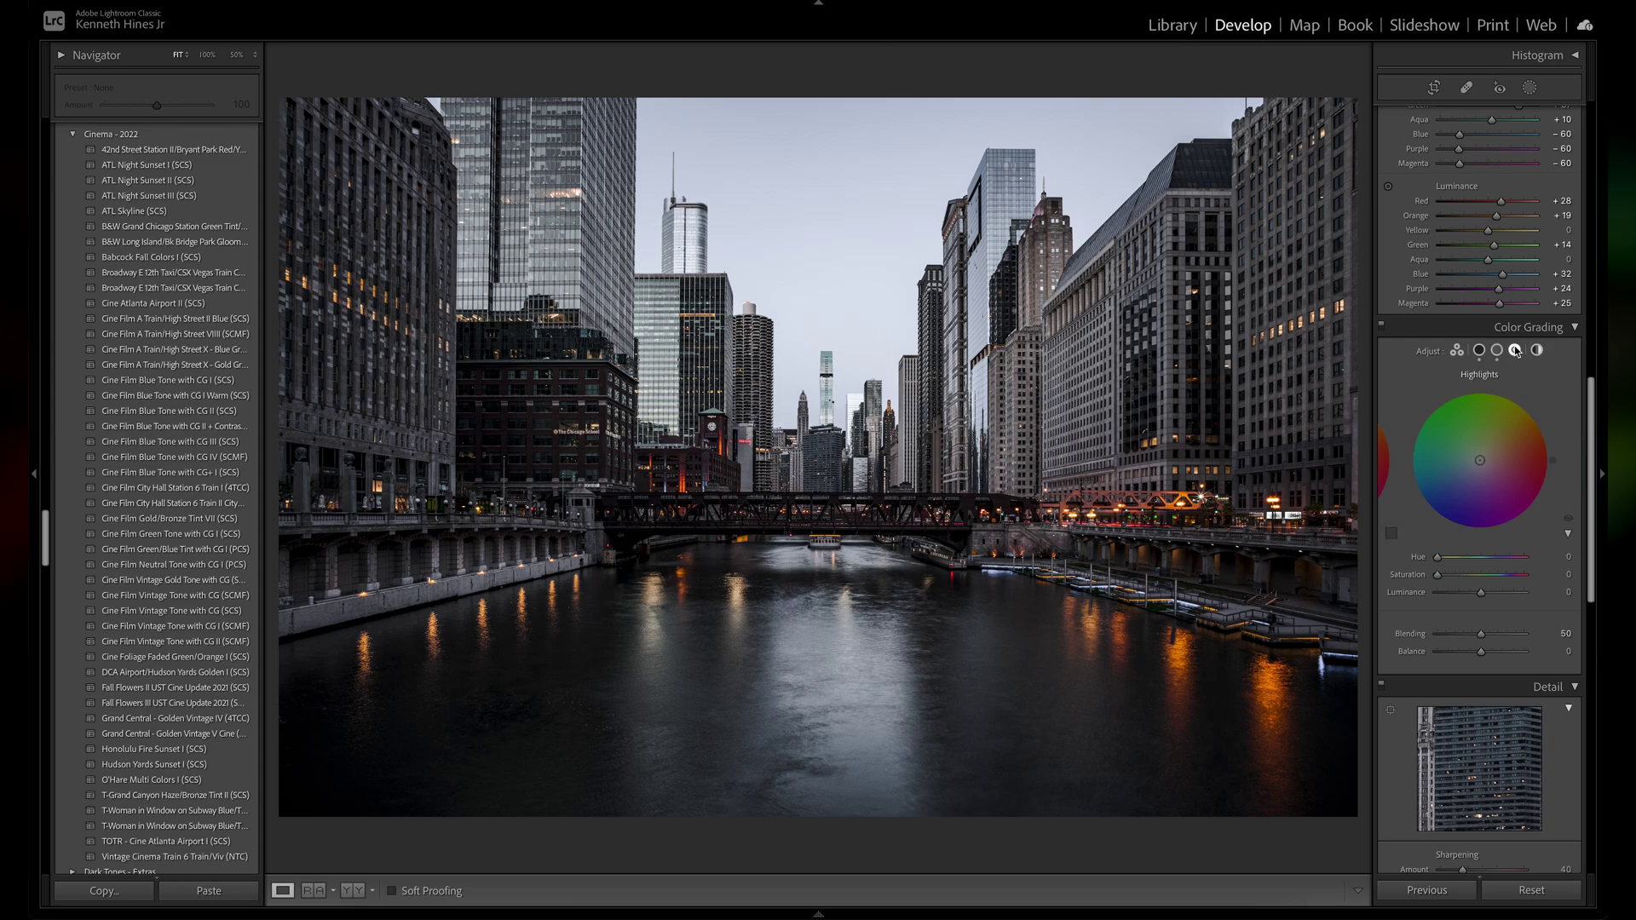
pyautogui.moveTo(1438, 558); pyautogui.dragTo(1486, 594)
pyautogui.click(1538, 351)
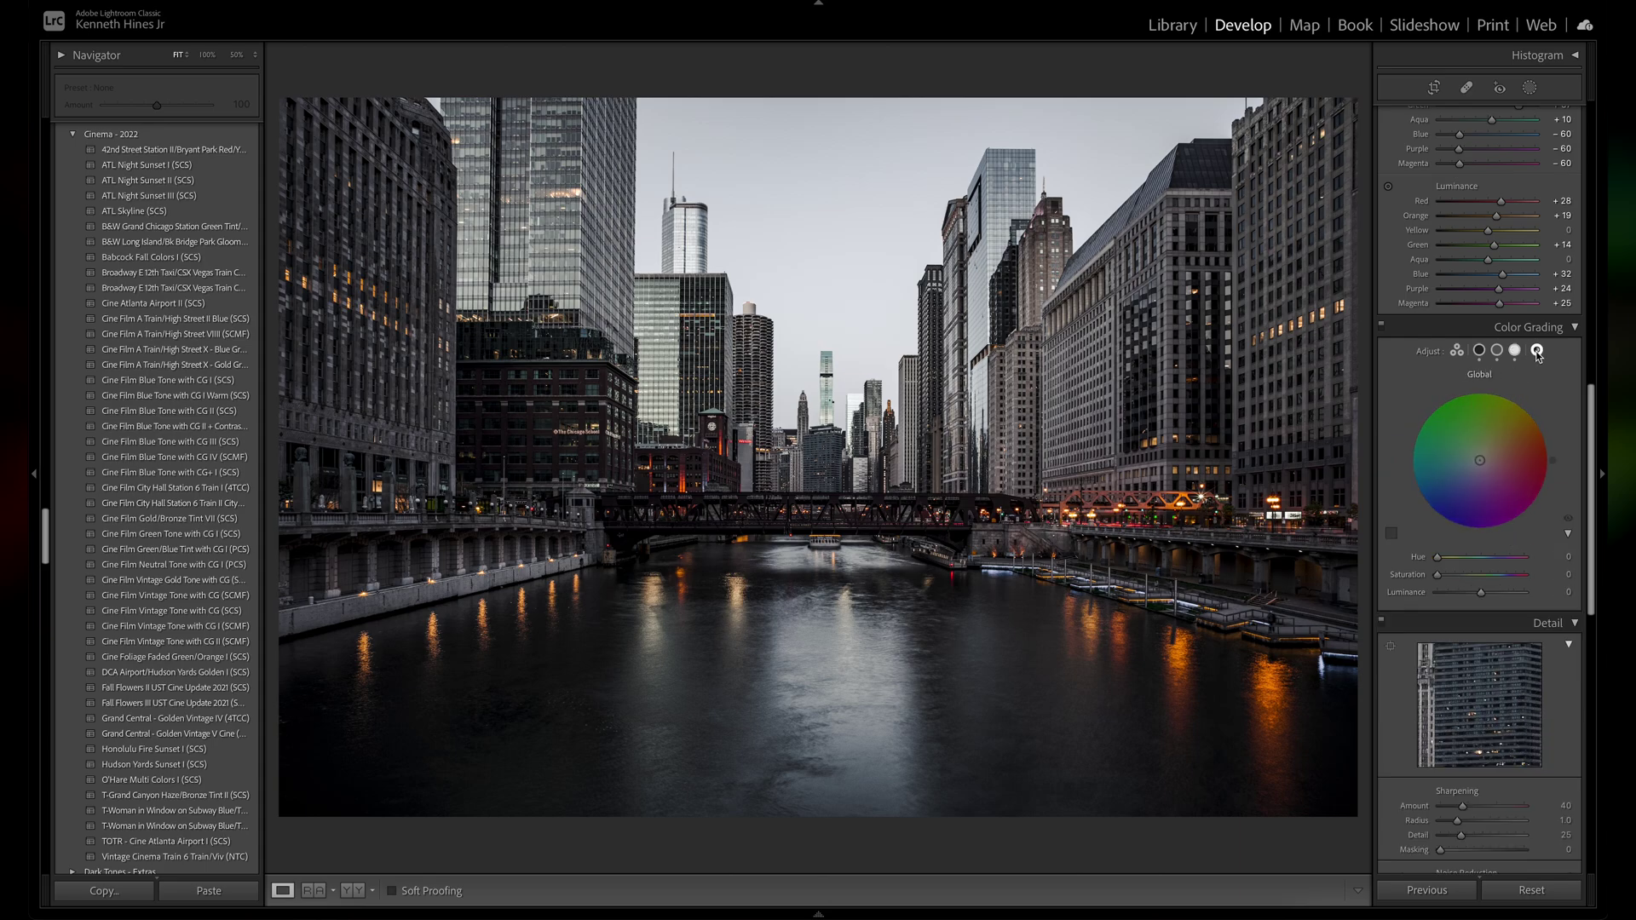
pyautogui.click(1486, 564)
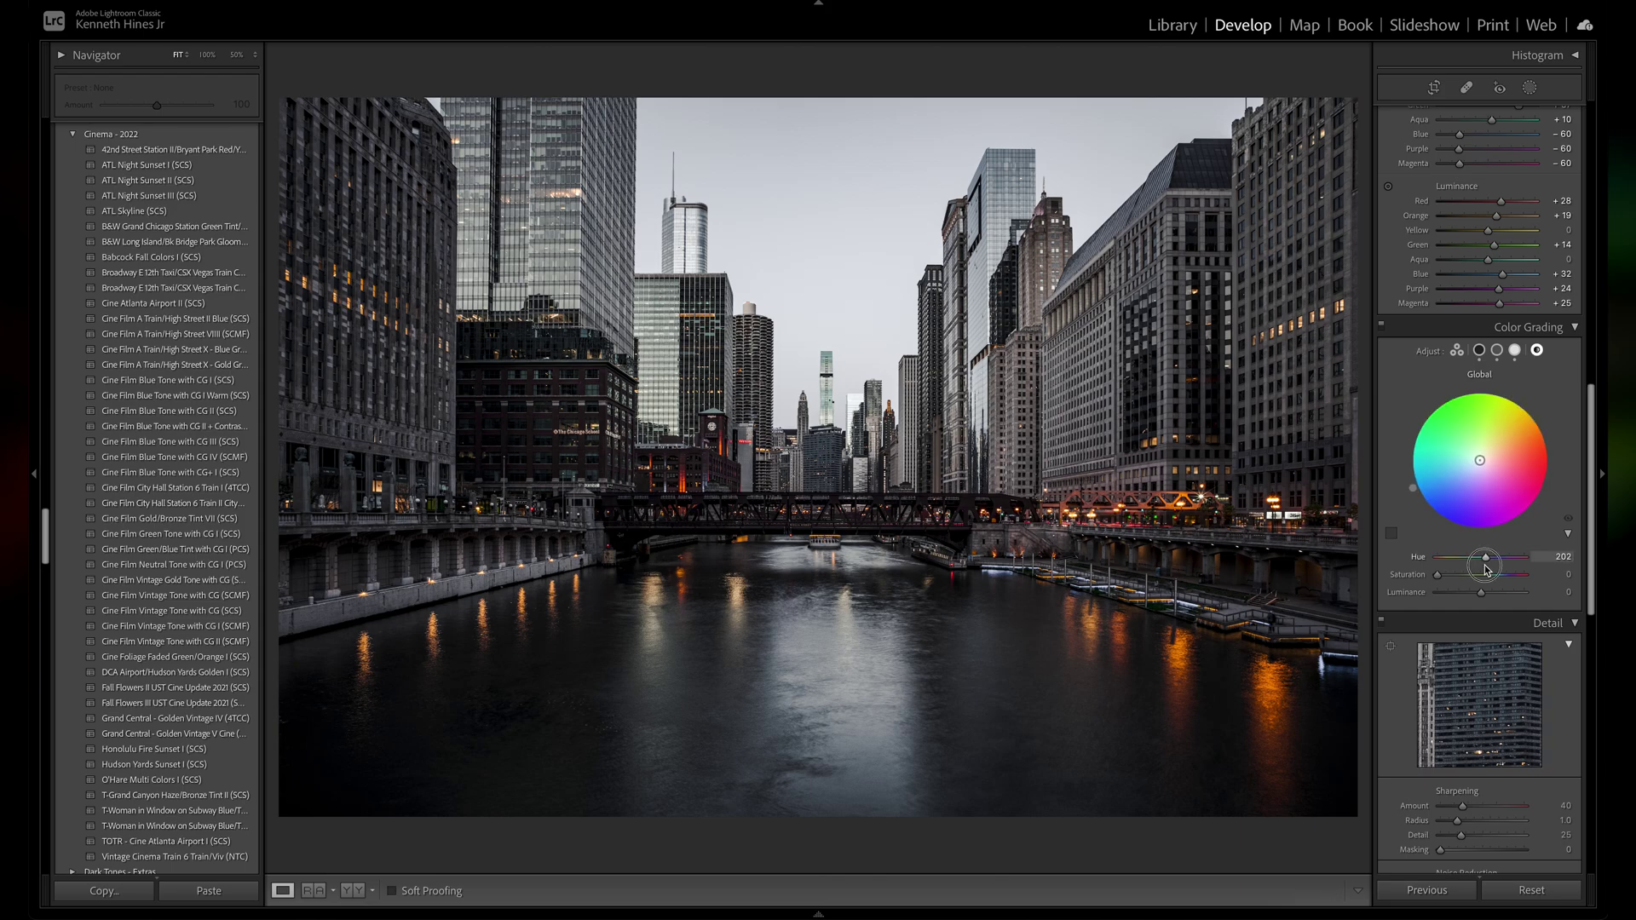
pyautogui.moveTo(1486, 570); pyautogui.dragTo(1446, 578)
pyautogui.moveTo(1590, 489); pyautogui.dragTo(1583, 574)
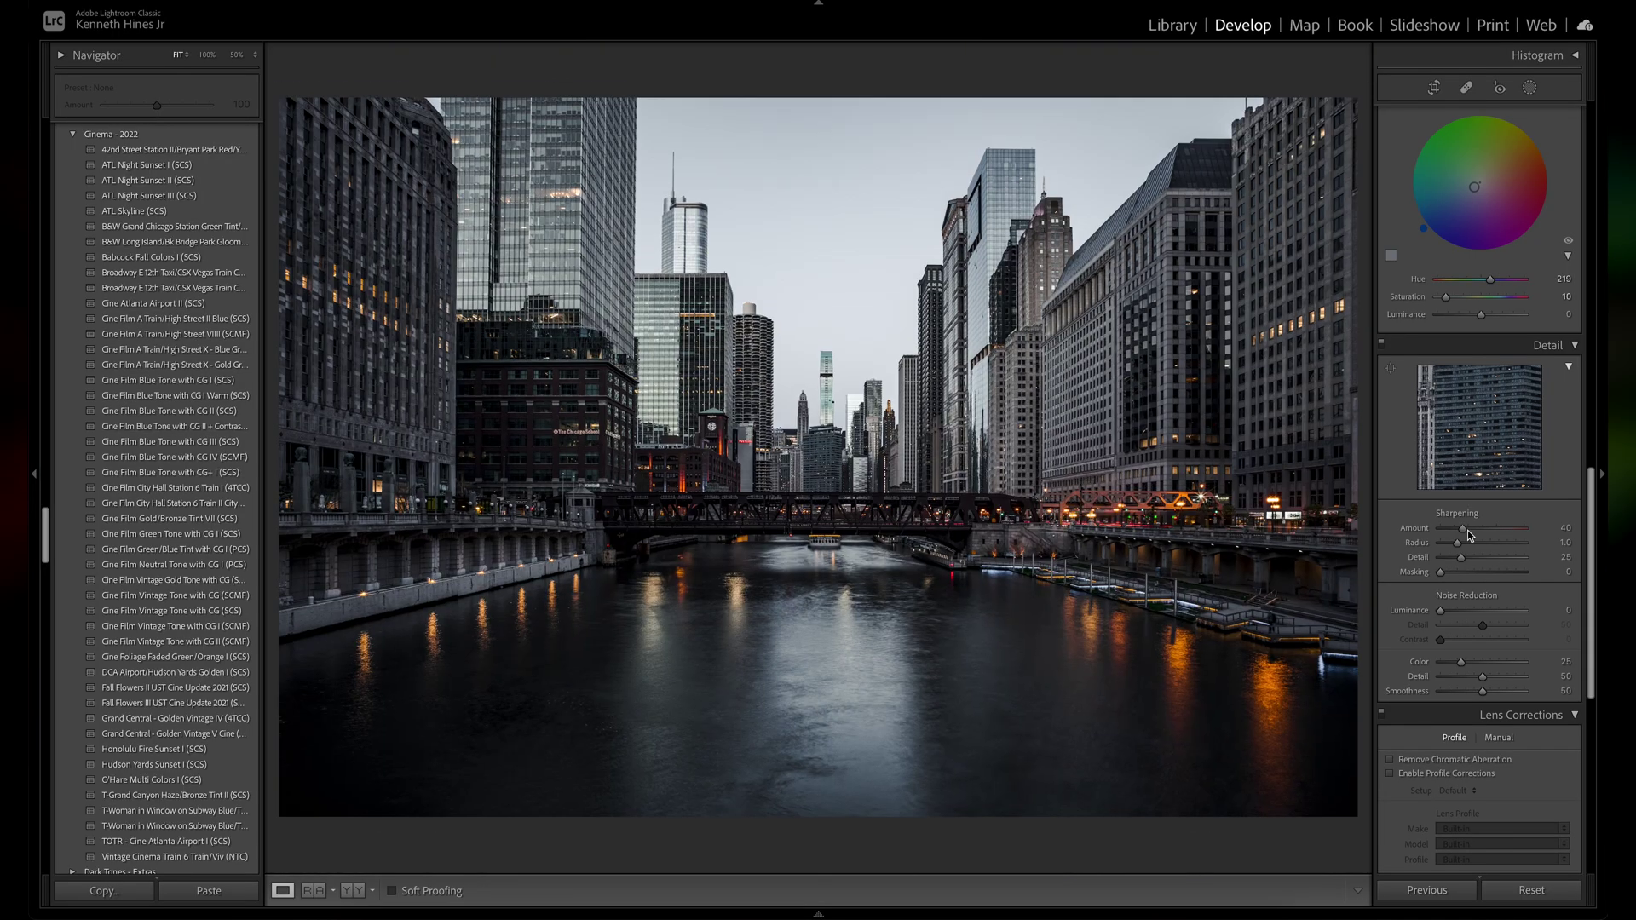
# - Set Sharpening 85, Luminance noise reduction 20, and enable Zeiss Loxia 2.8/21 profile corrections
pyautogui.moveTo(1463, 528); pyautogui.dragTo(1488, 530)
pyautogui.moveTo(1441, 610); pyautogui.dragTo(1457, 615)
pyautogui.scroll(-3, 1459, 512)
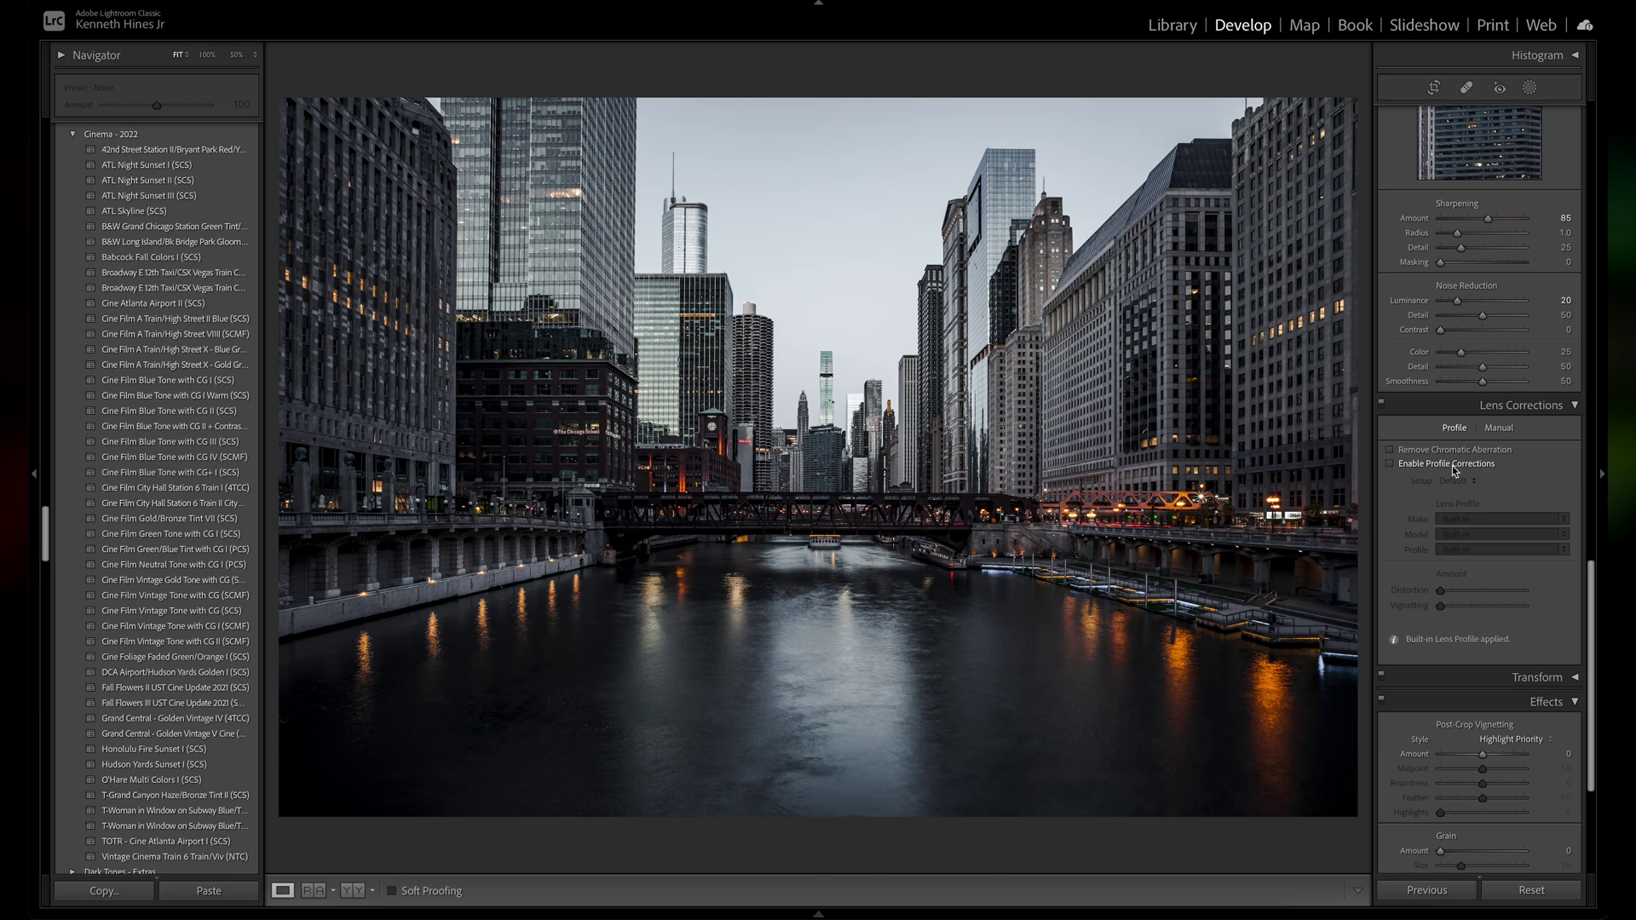
pyautogui.click(1453, 466)
pyautogui.click(1487, 520)
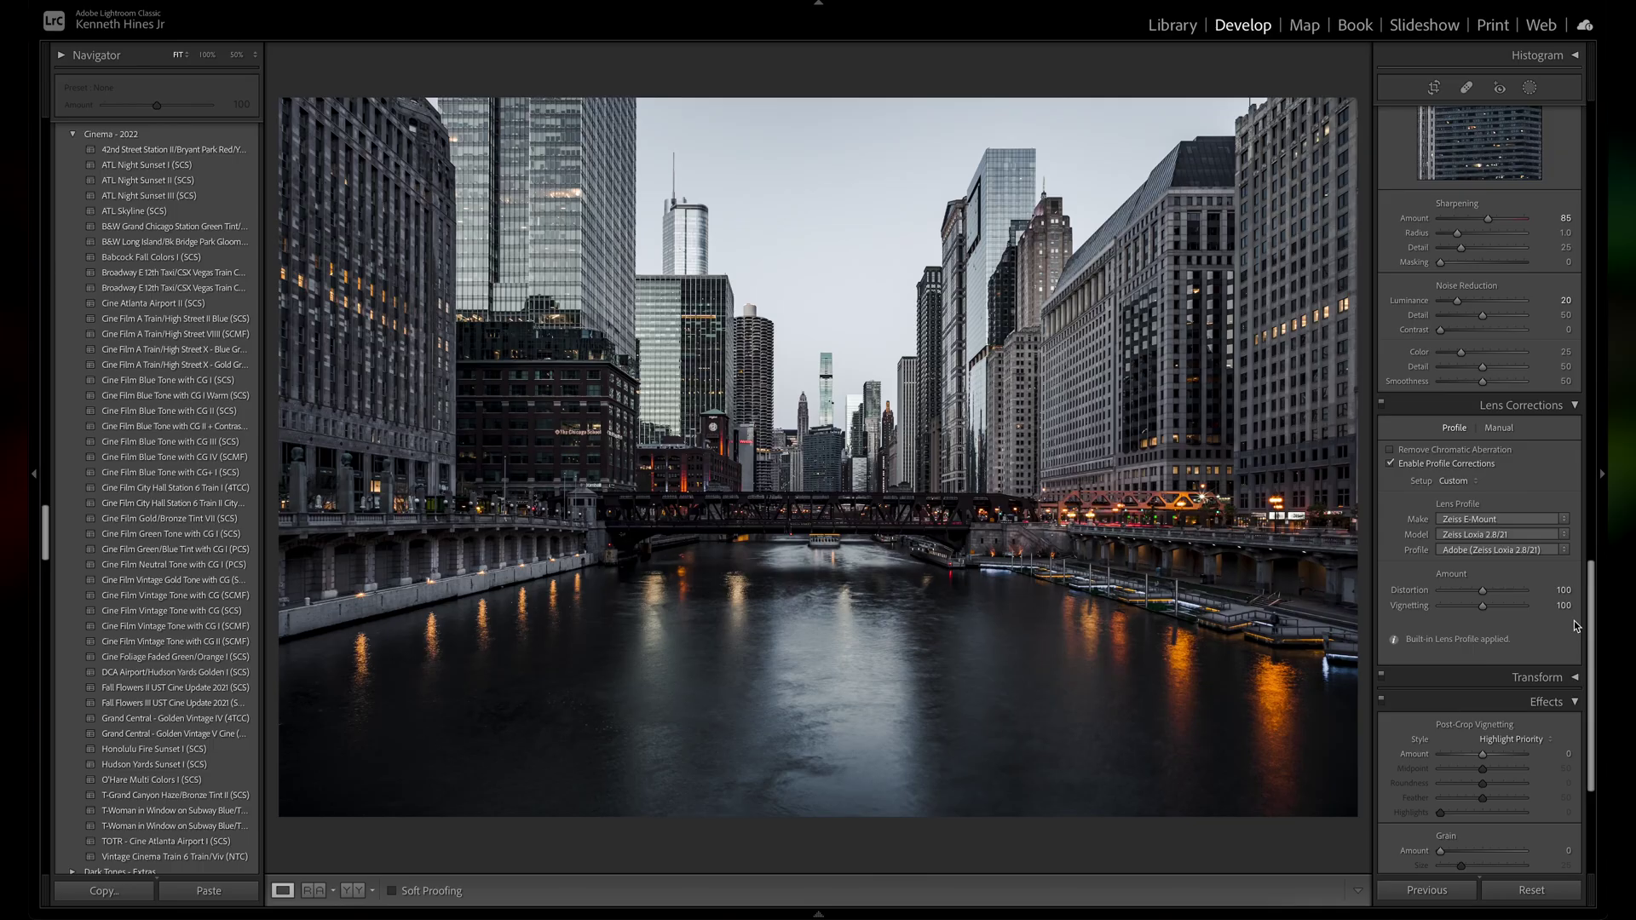
pyautogui.scroll(-5, 1587, 621)
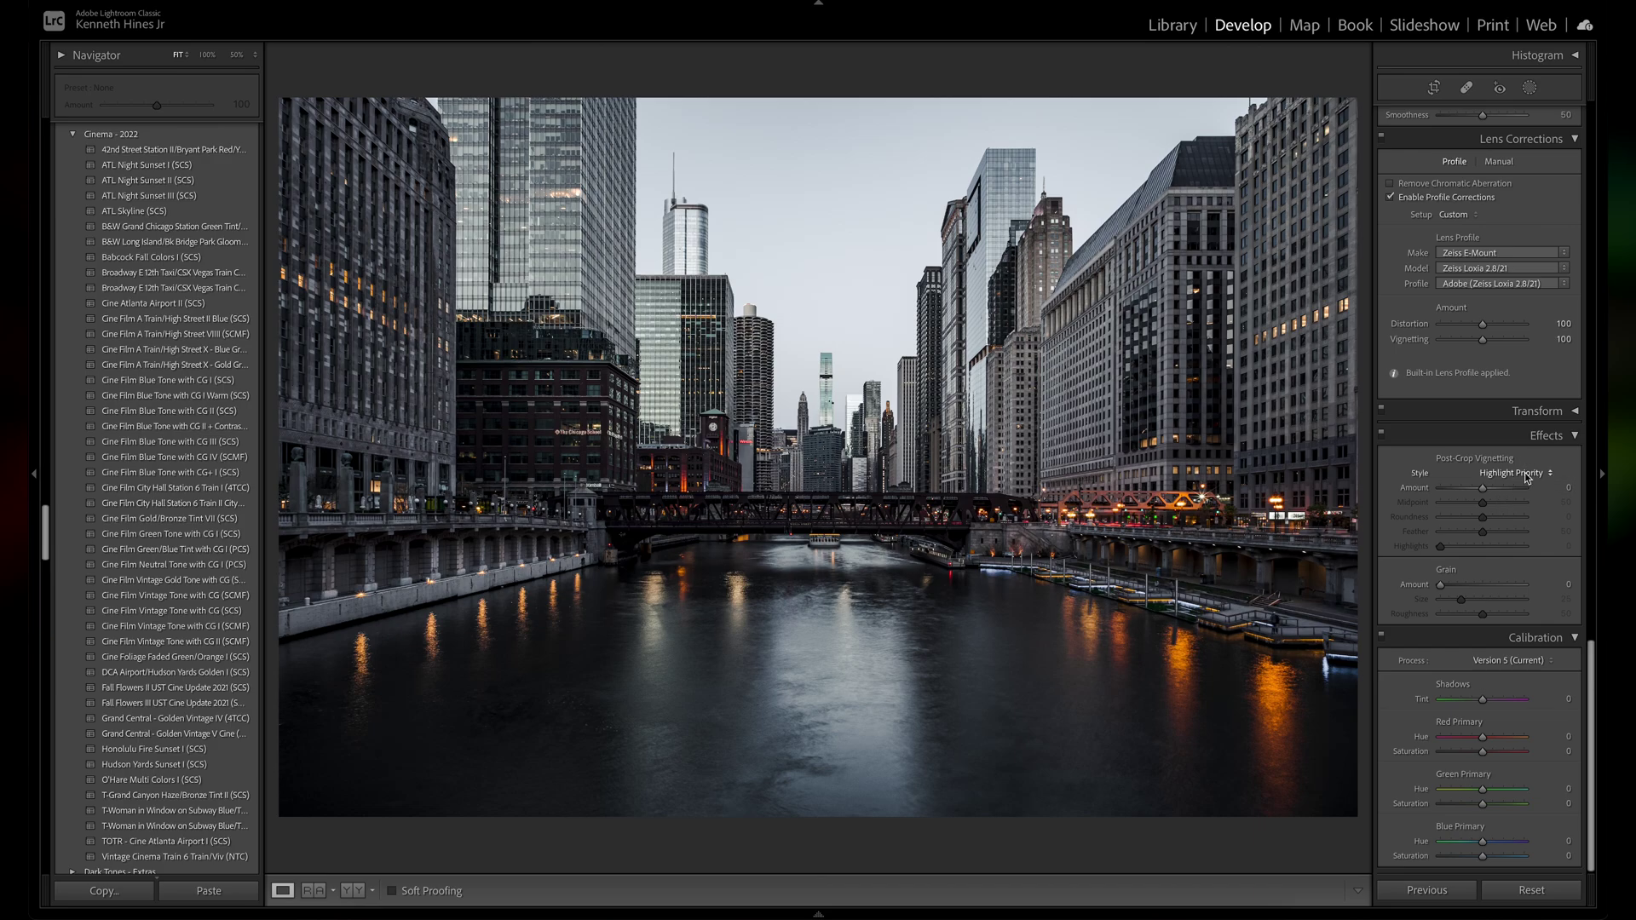
# - Add a Color Priority vignette: Amount -16, Midpoint 0, Highlights 100, Feather 100, Roundness +78
pyautogui.click(1526, 472)
pyautogui.click(1496, 487)
pyautogui.moveTo(1483, 487); pyautogui.dragTo(1476, 499)
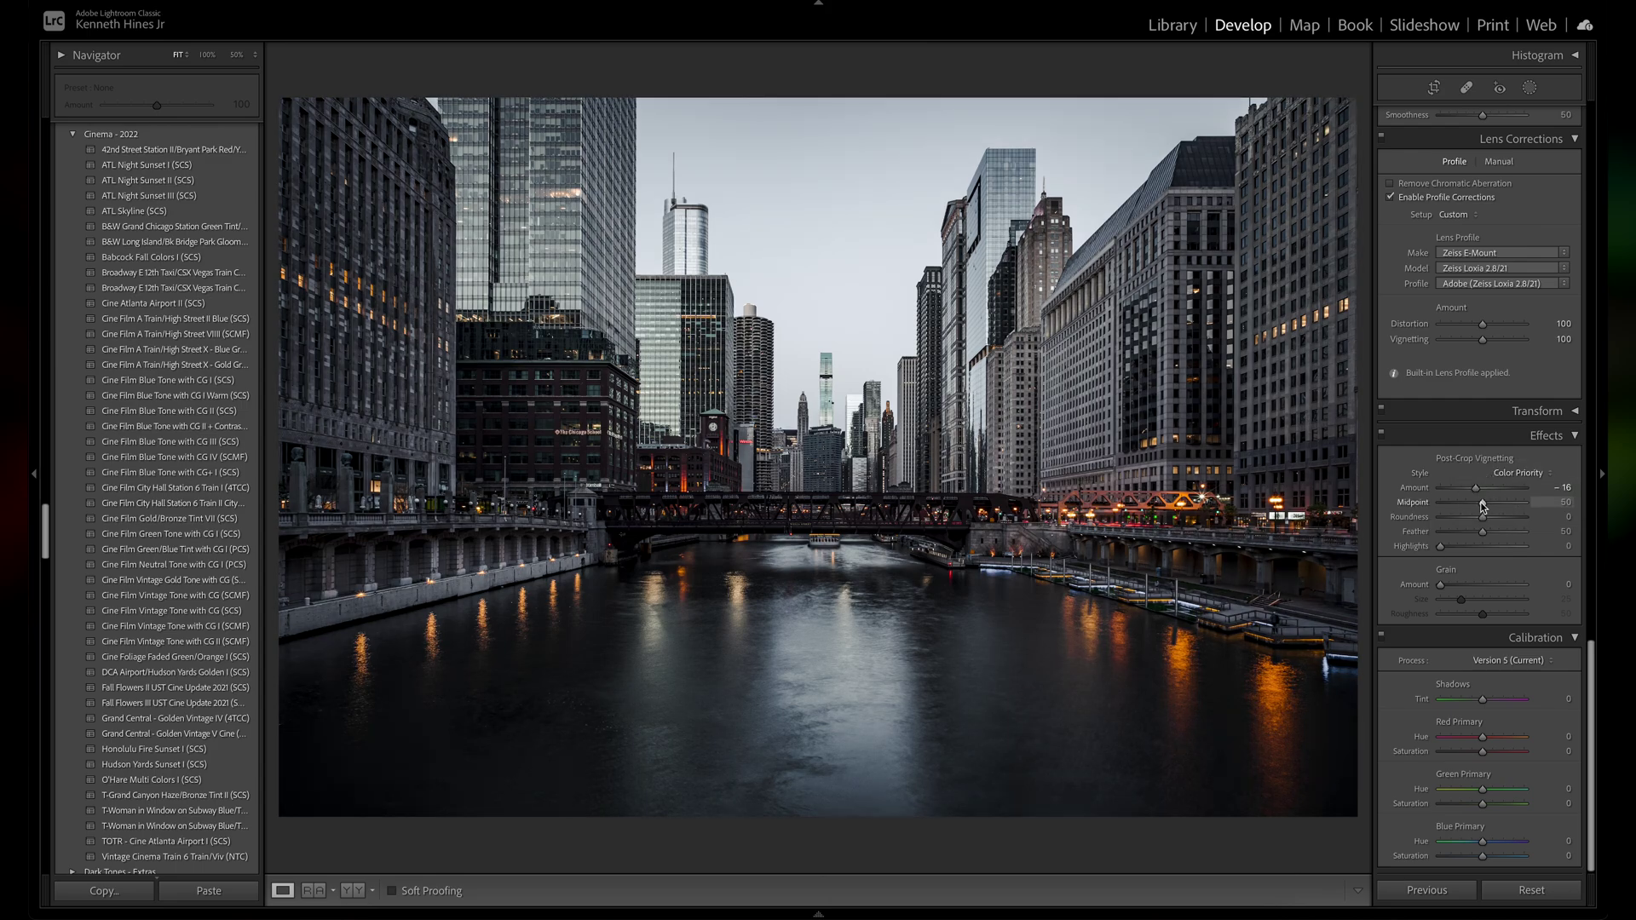
pyautogui.moveTo(1483, 506); pyautogui.dragTo(1361, 502)
pyautogui.moveTo(1441, 548); pyautogui.dragTo(1590, 553)
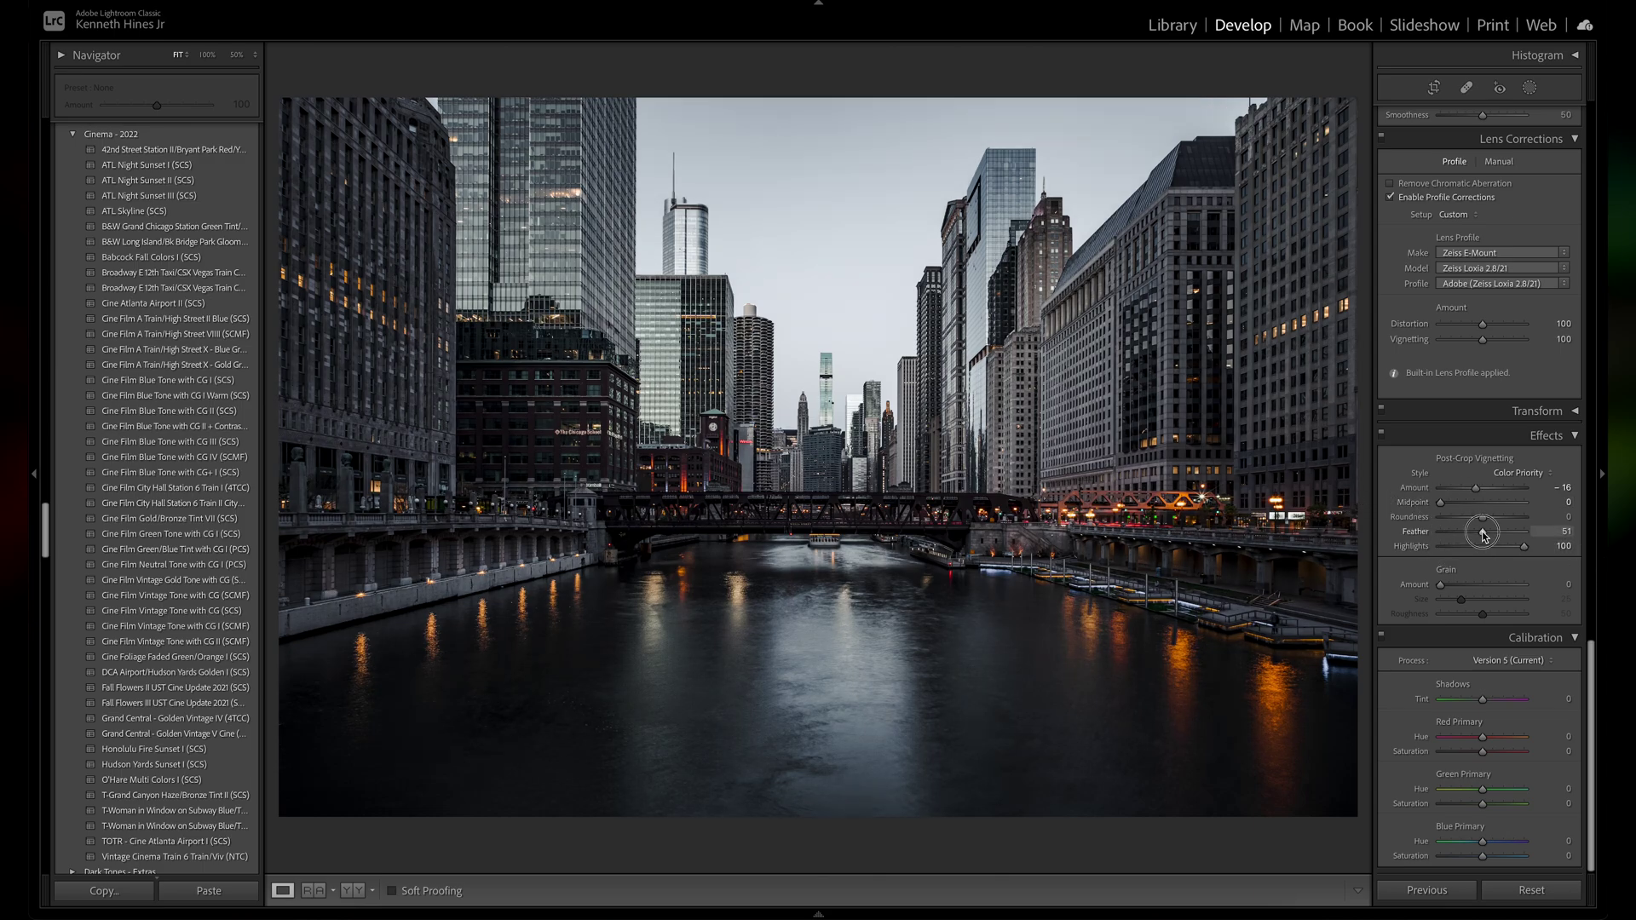
pyautogui.moveTo(1483, 534); pyautogui.dragTo(1582, 539)
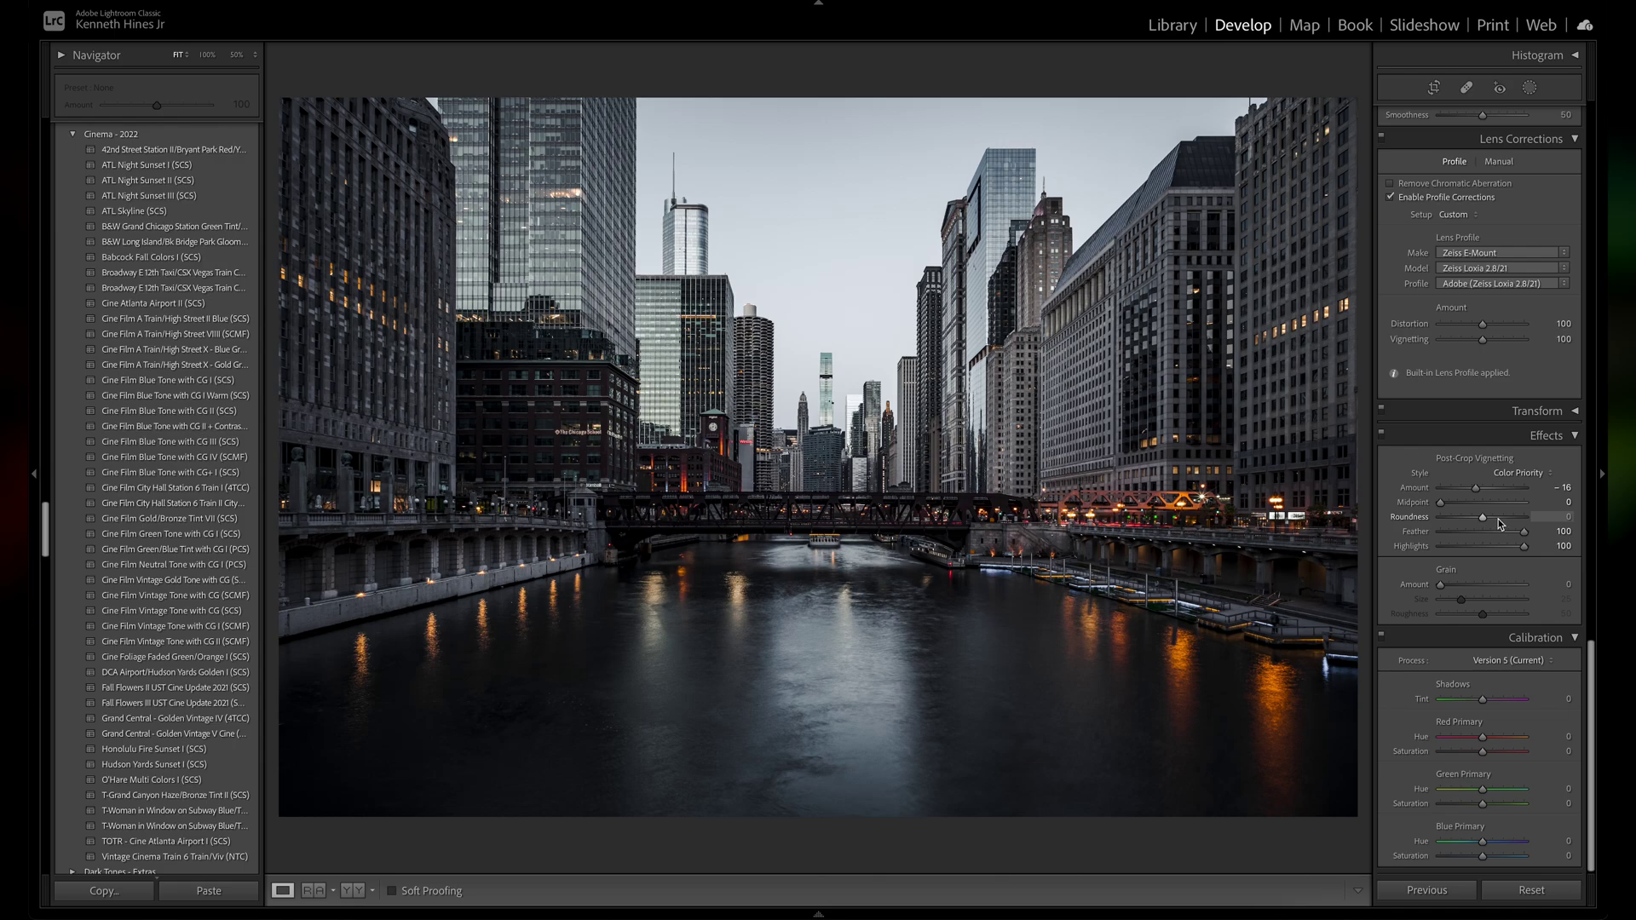
pyautogui.moveTo(1483, 518); pyautogui.dragTo(1515, 520)
pyautogui.moveTo(1589, 700); pyautogui.dragTo(1582, 140)
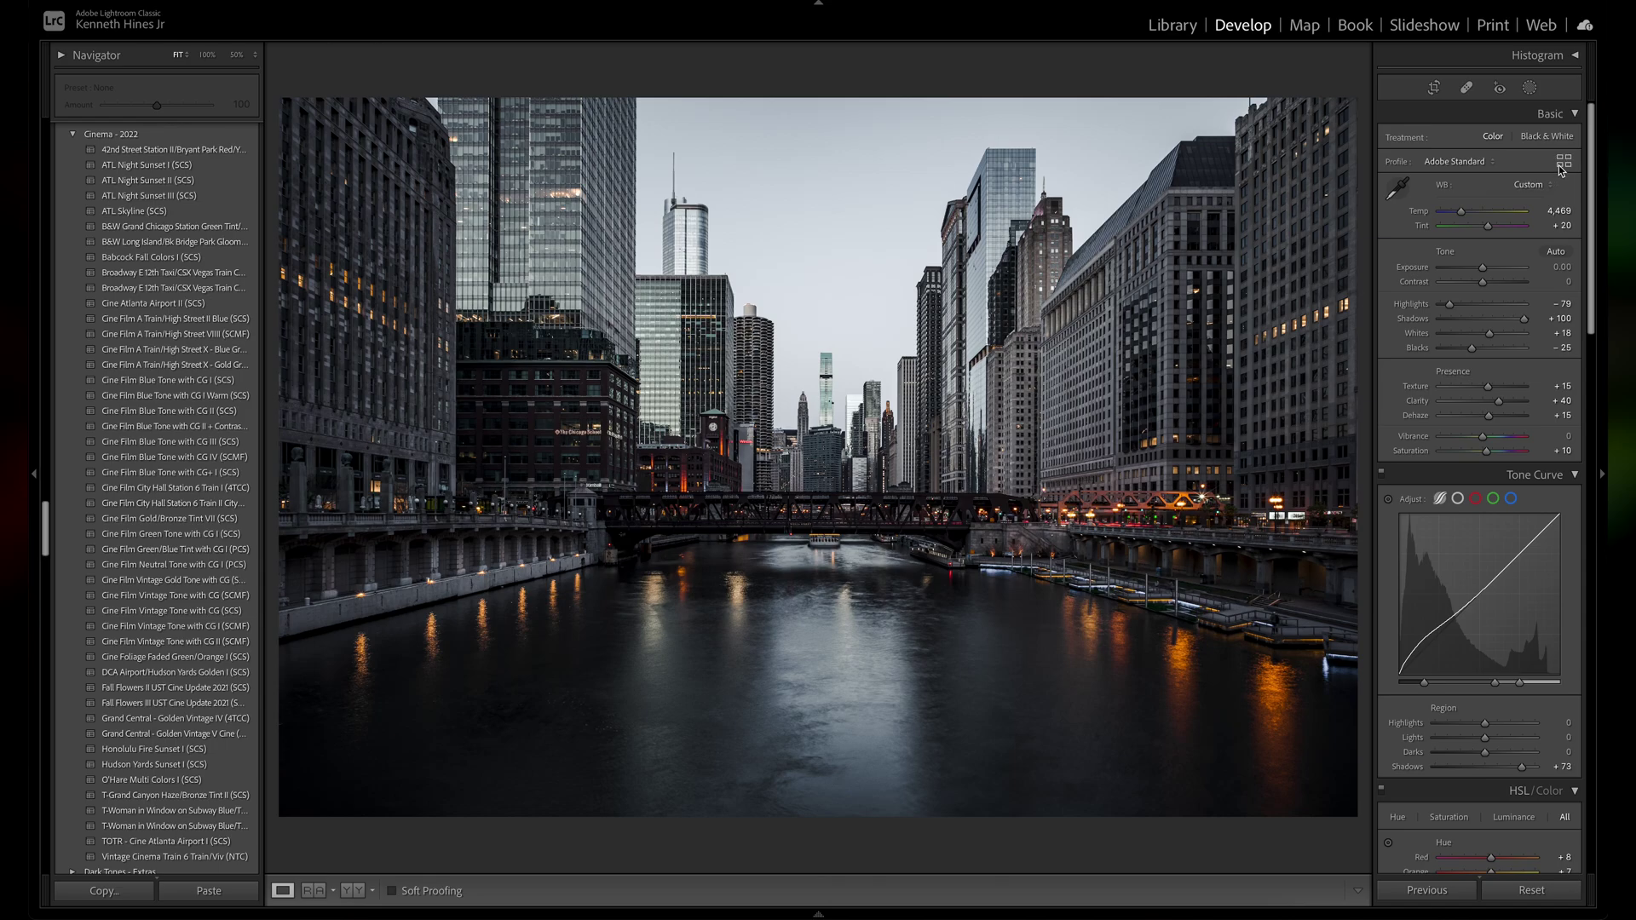
# - Apply the Modern 07 creative profile and lower its Amount to 83
pyautogui.click(1564, 159)
pyautogui.moveTo(1590, 232); pyautogui.dragTo(1591, 262)
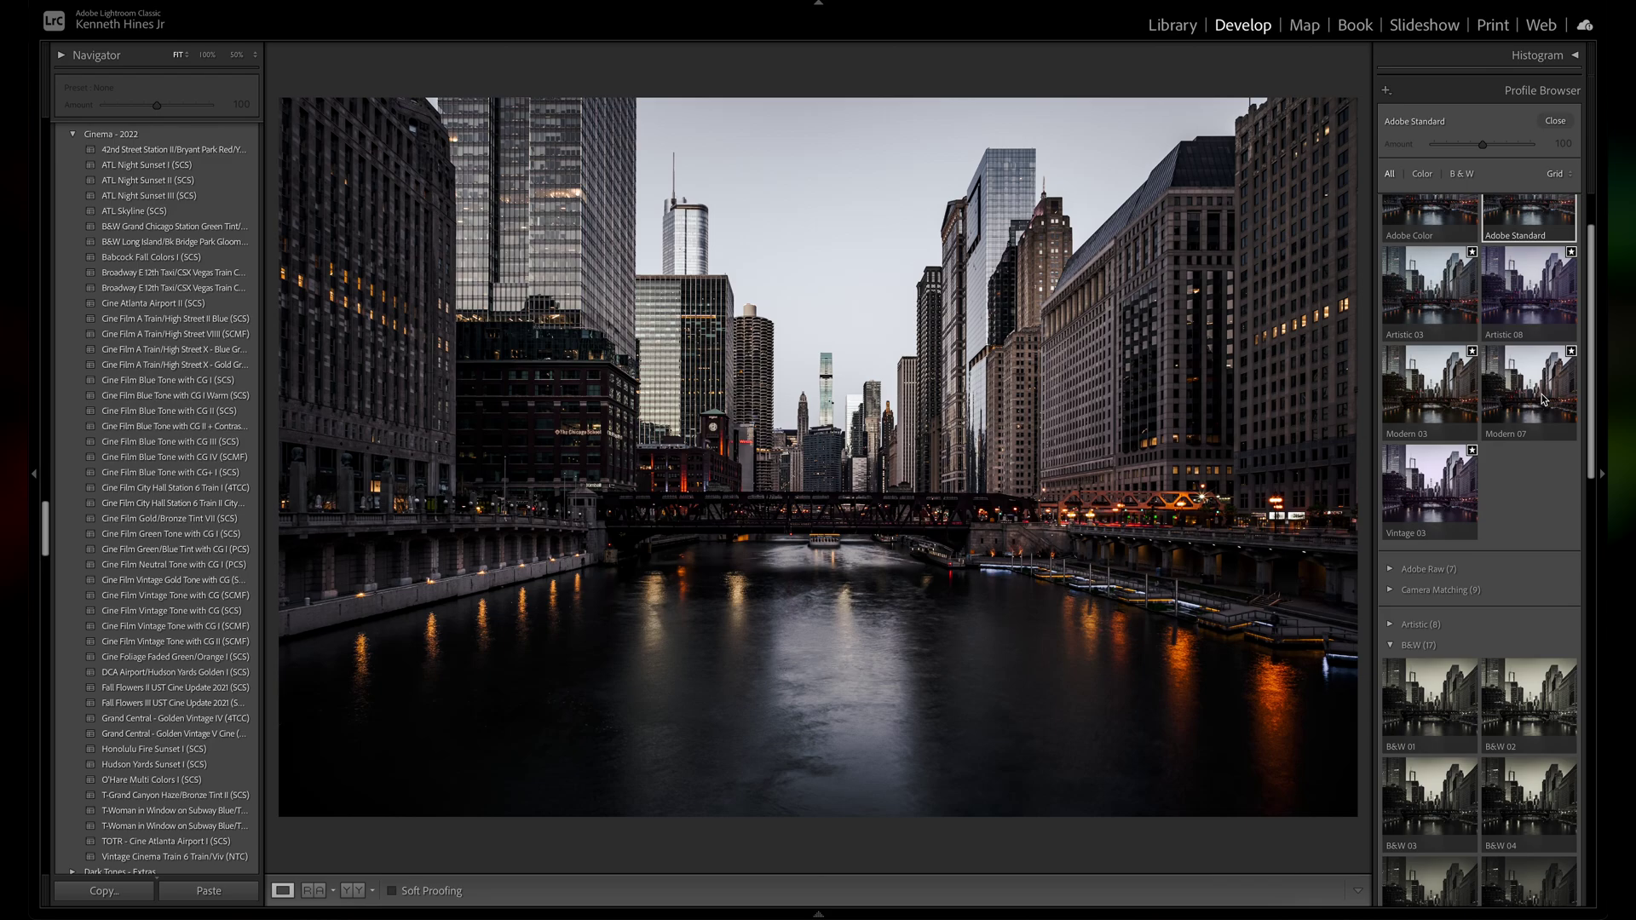
pyautogui.click(1543, 399)
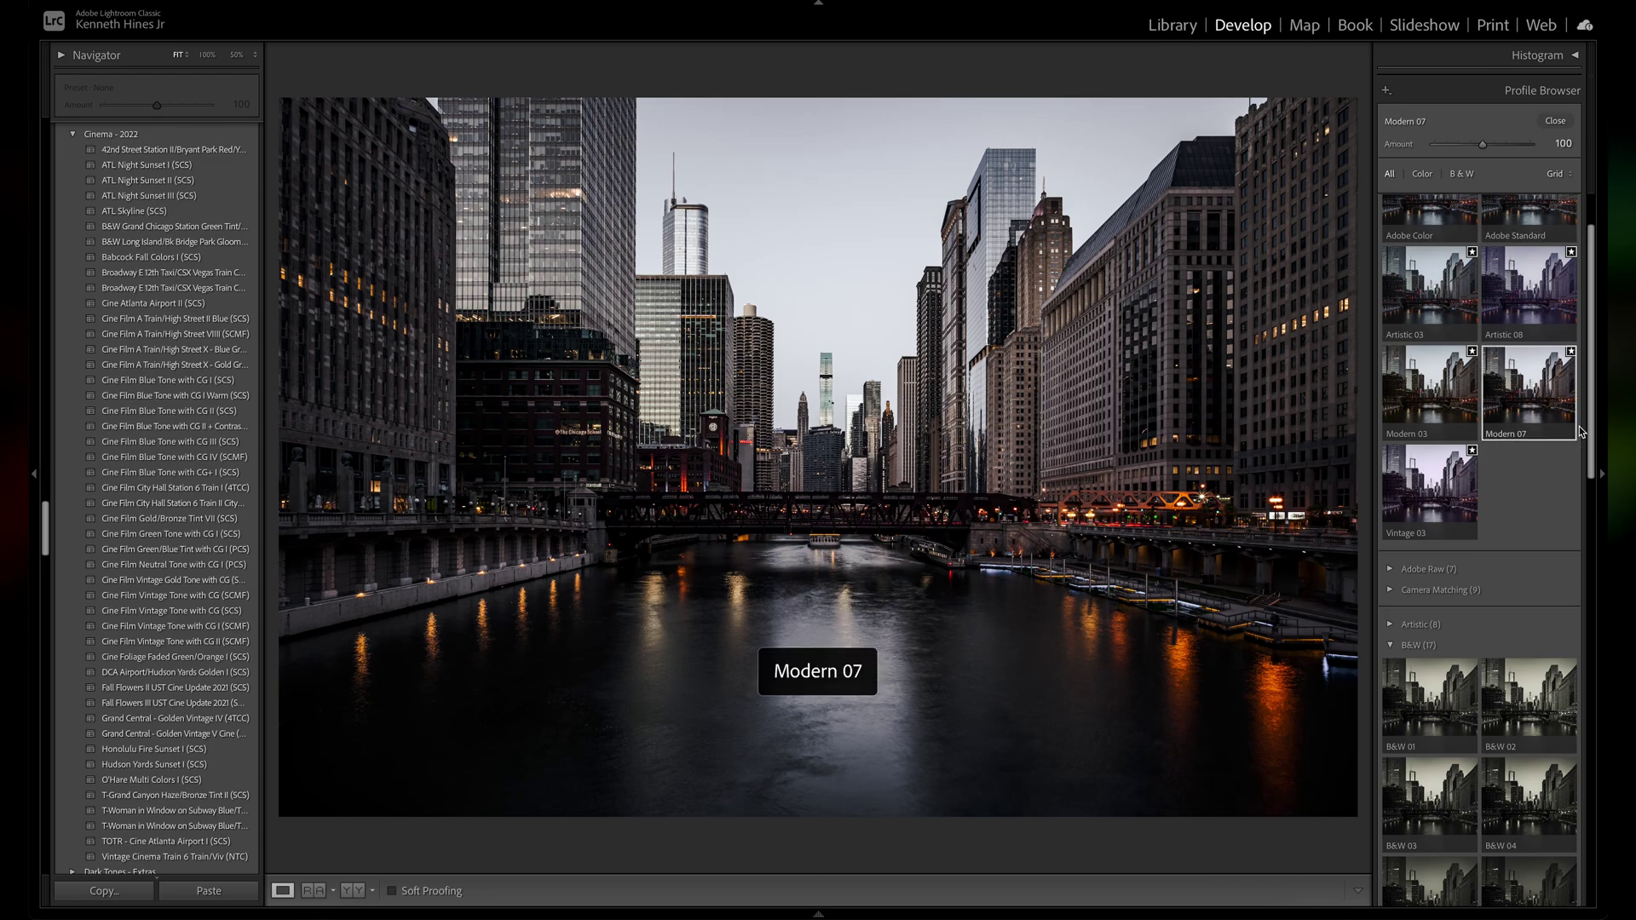
pyautogui.moveTo(1485, 147); pyautogui.dragTo(1491, 146)
# - Close the profile browser and set the Calibration Red Primary Hue to +22
pyautogui.click(1556, 120)
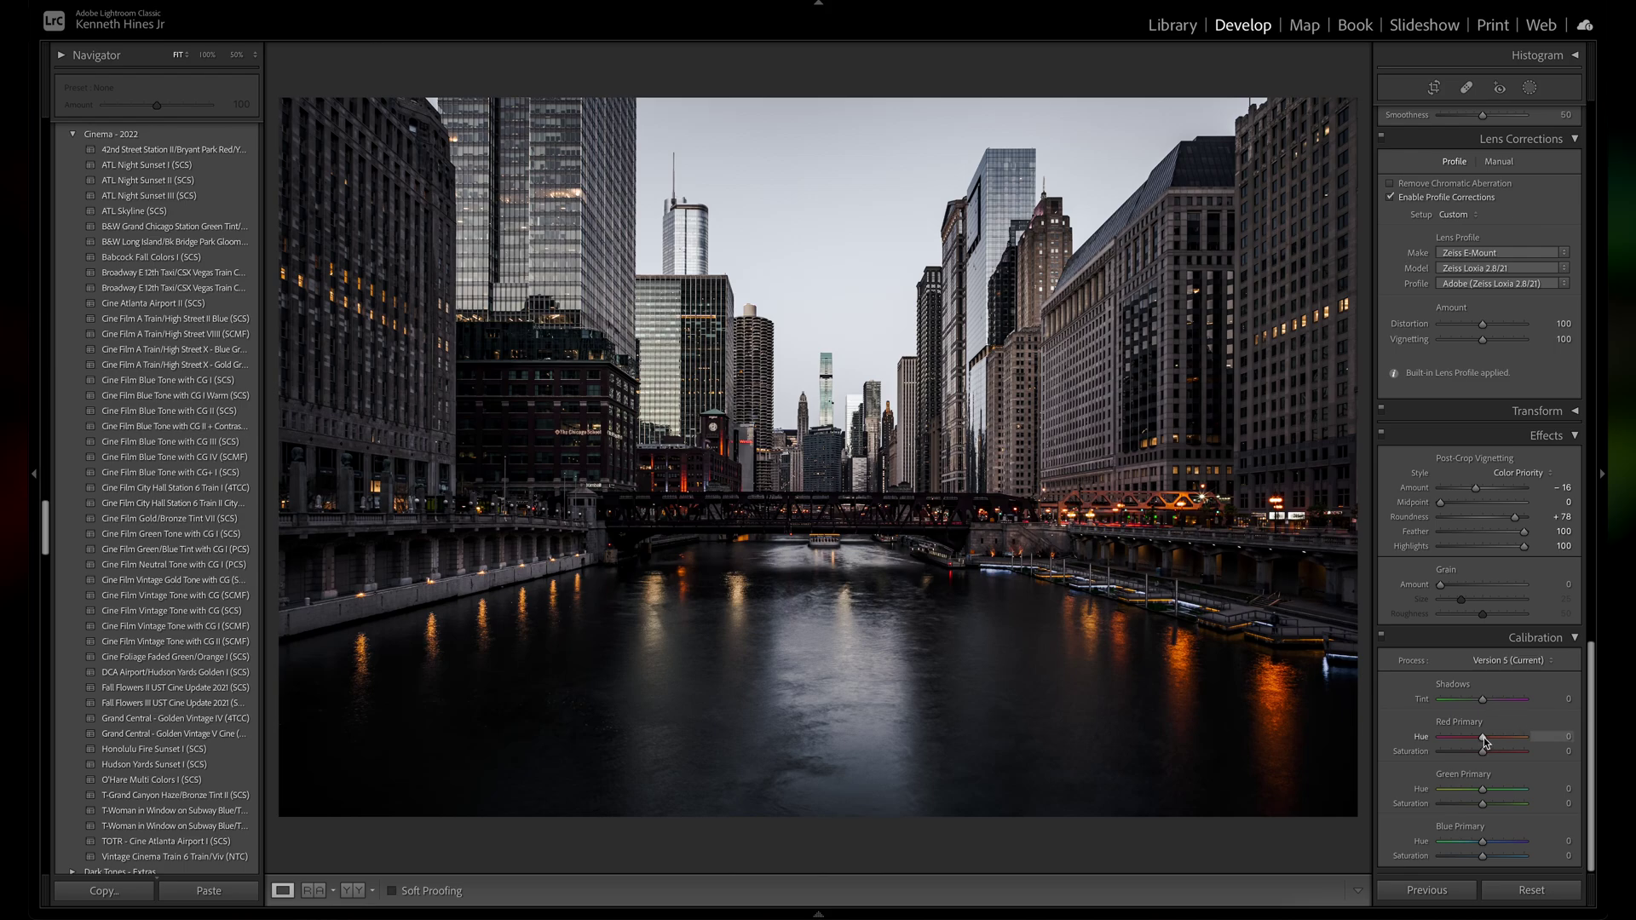
pyautogui.moveTo(1484, 738); pyautogui.dragTo(1475, 814)
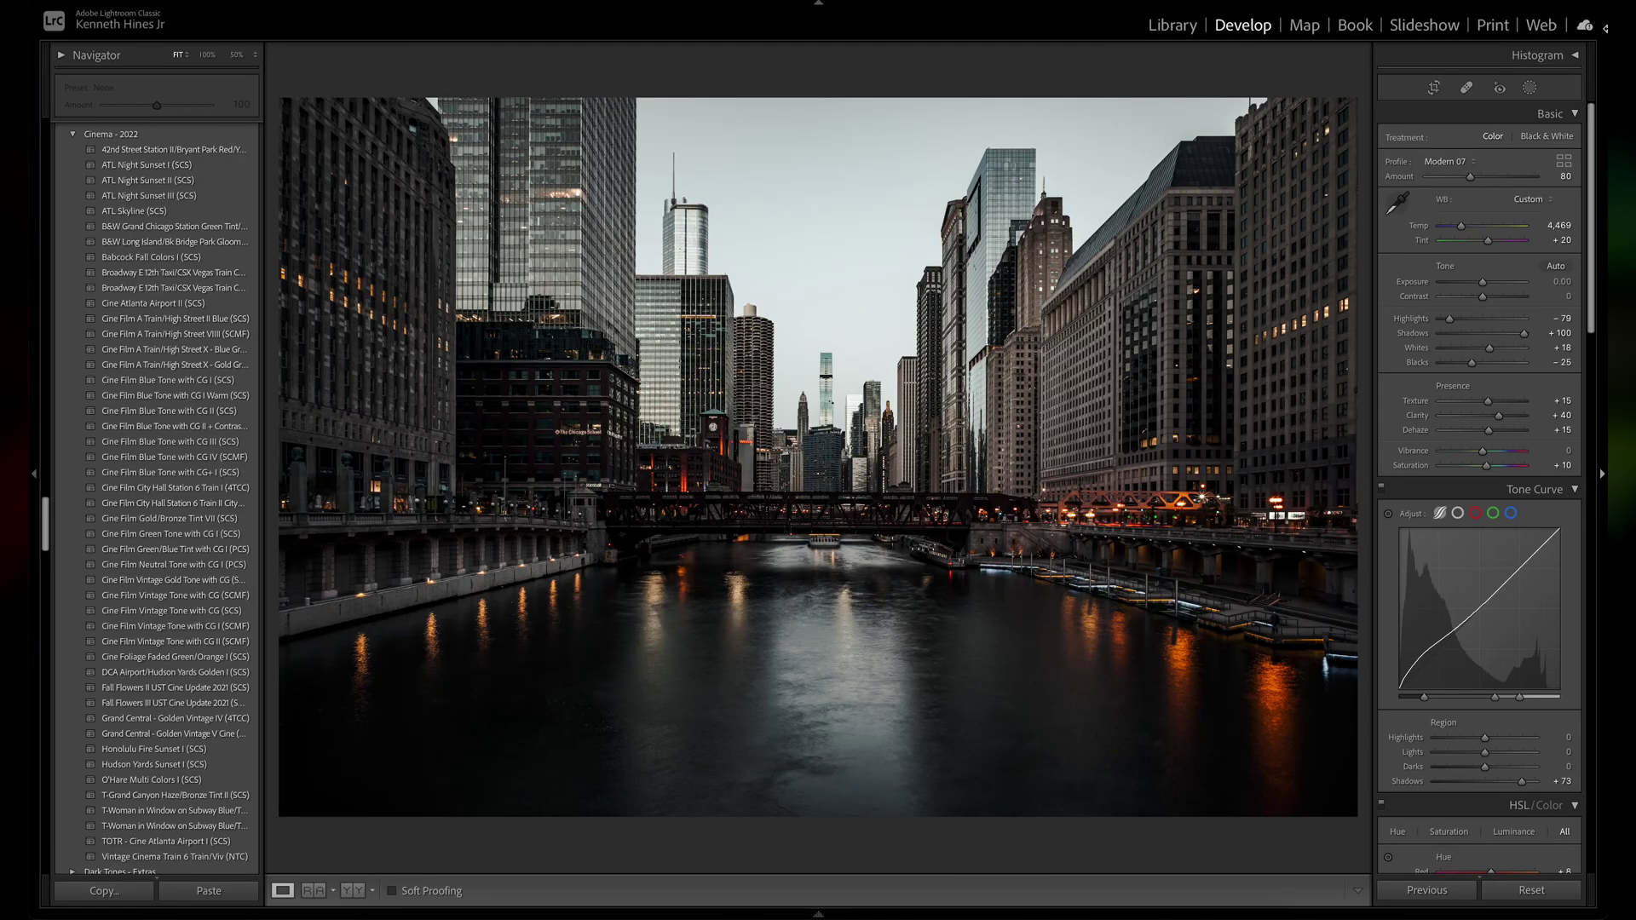
# - Add an inverted Select Sky mask, then raise its Shadows to +43 and Whites to +16
pyautogui.click(1529, 88)
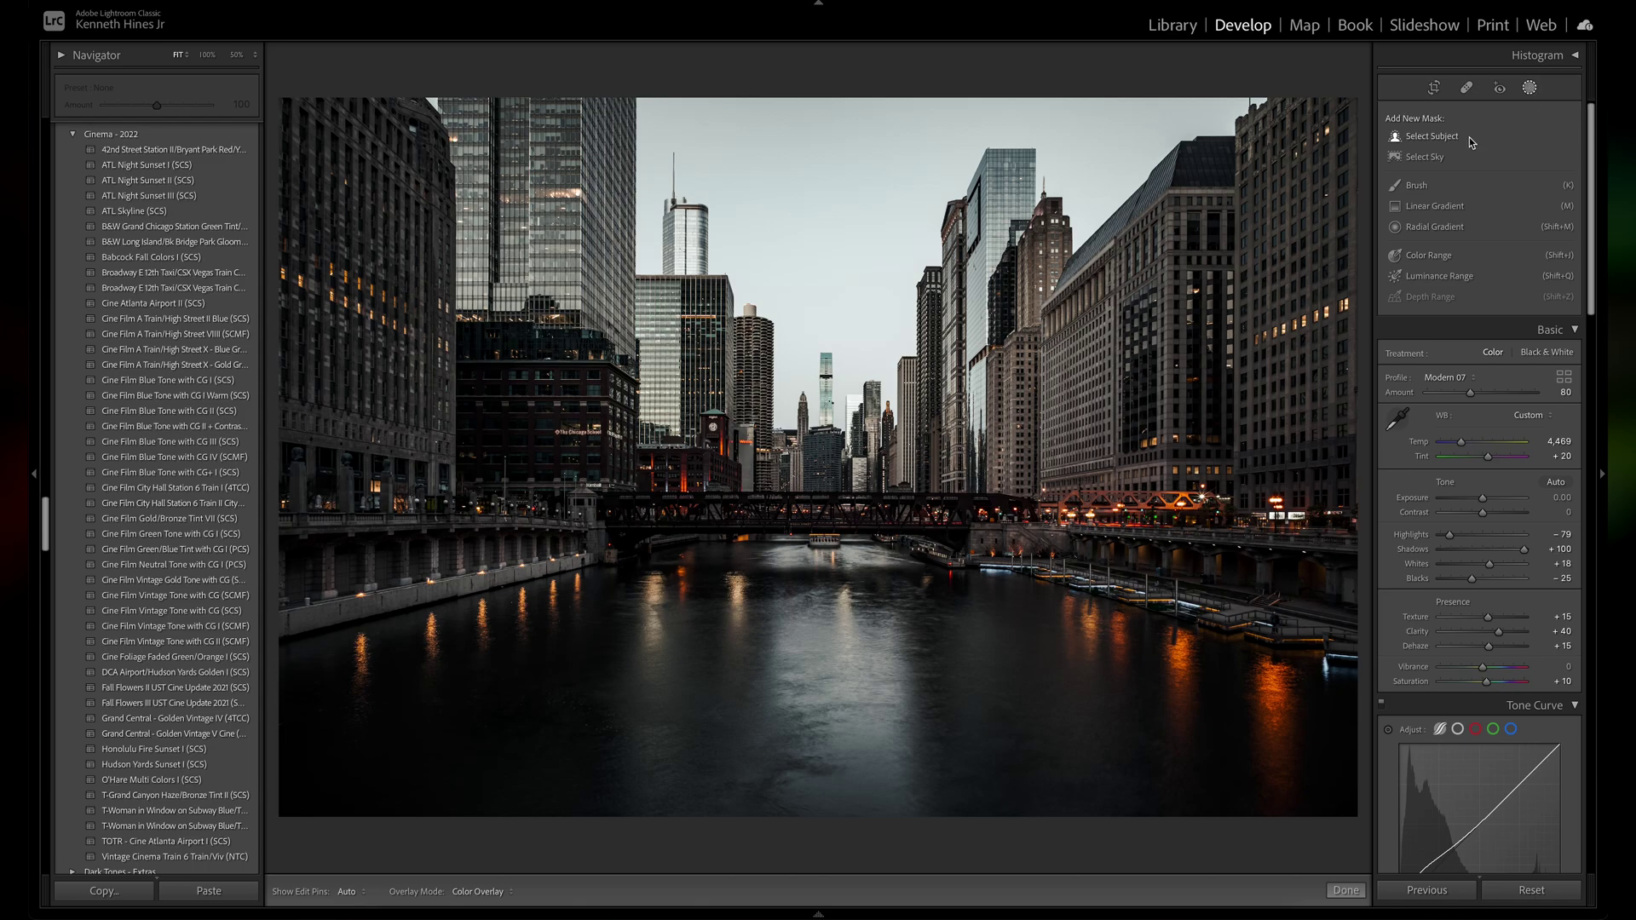
pyautogui.click(1428, 159)
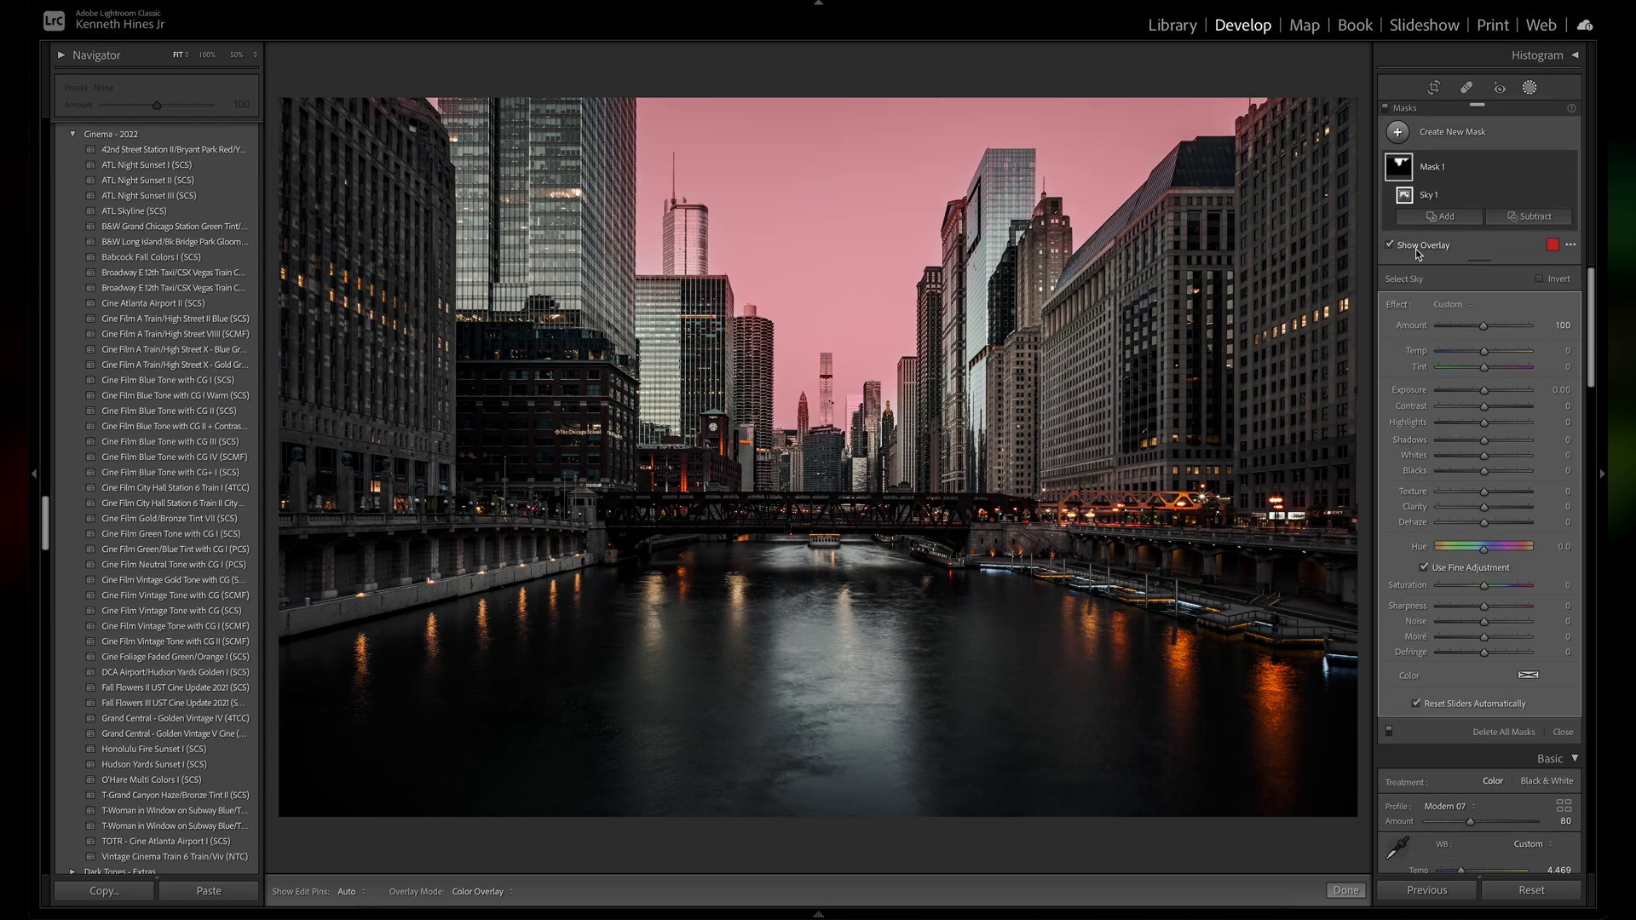
pyautogui.click(1556, 283)
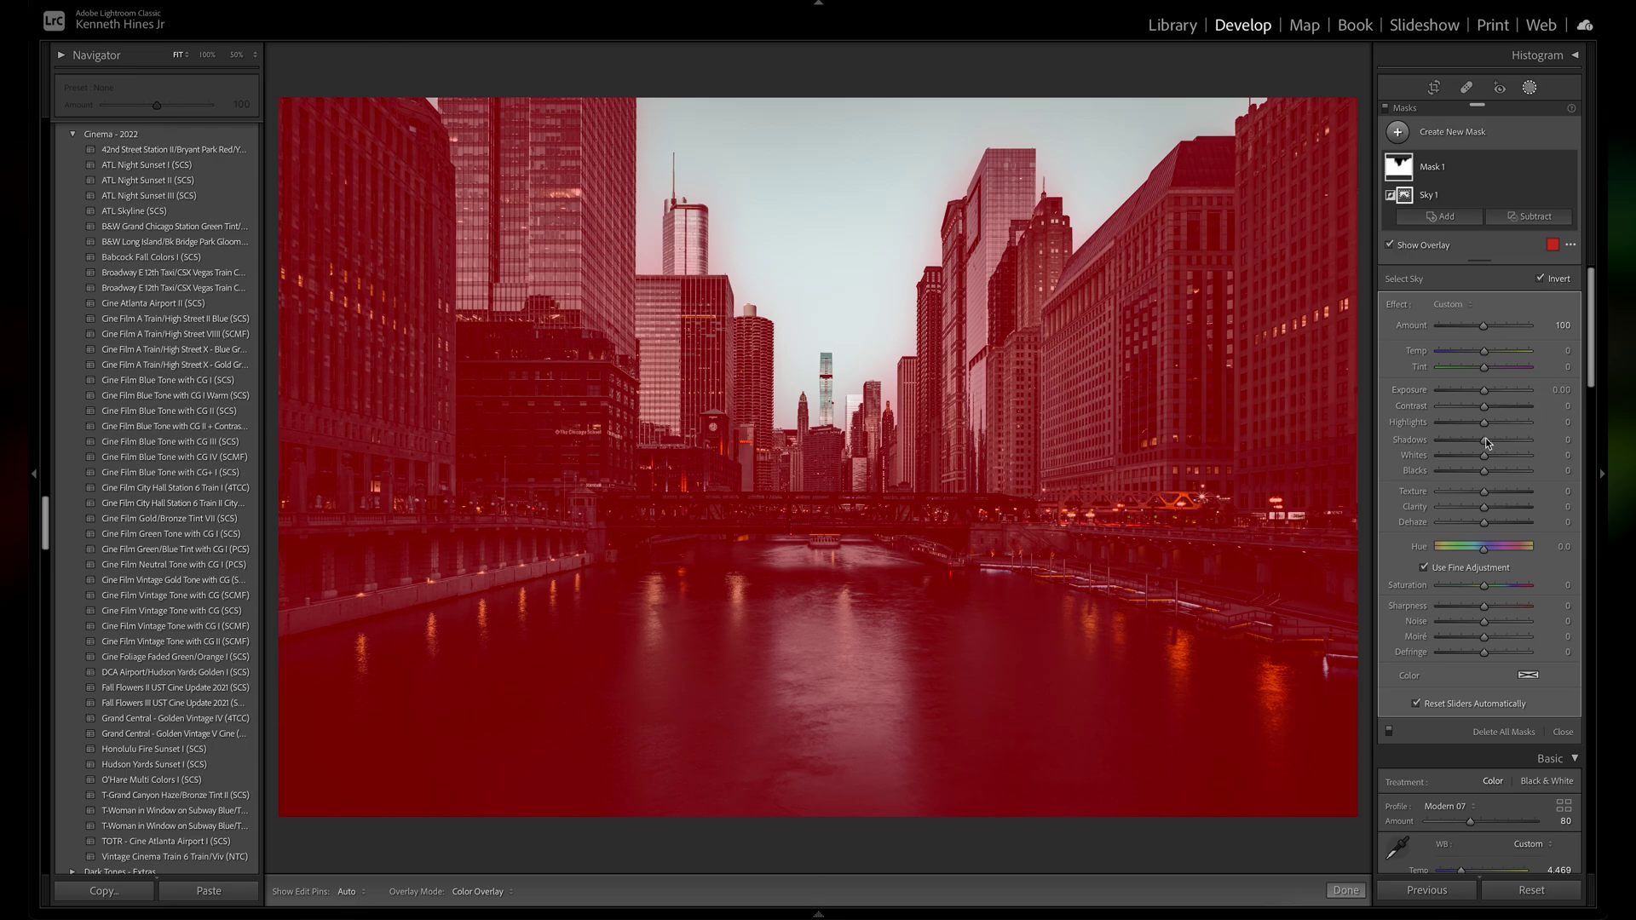
pyautogui.moveTo(1484, 443); pyautogui.dragTo(1501, 445)
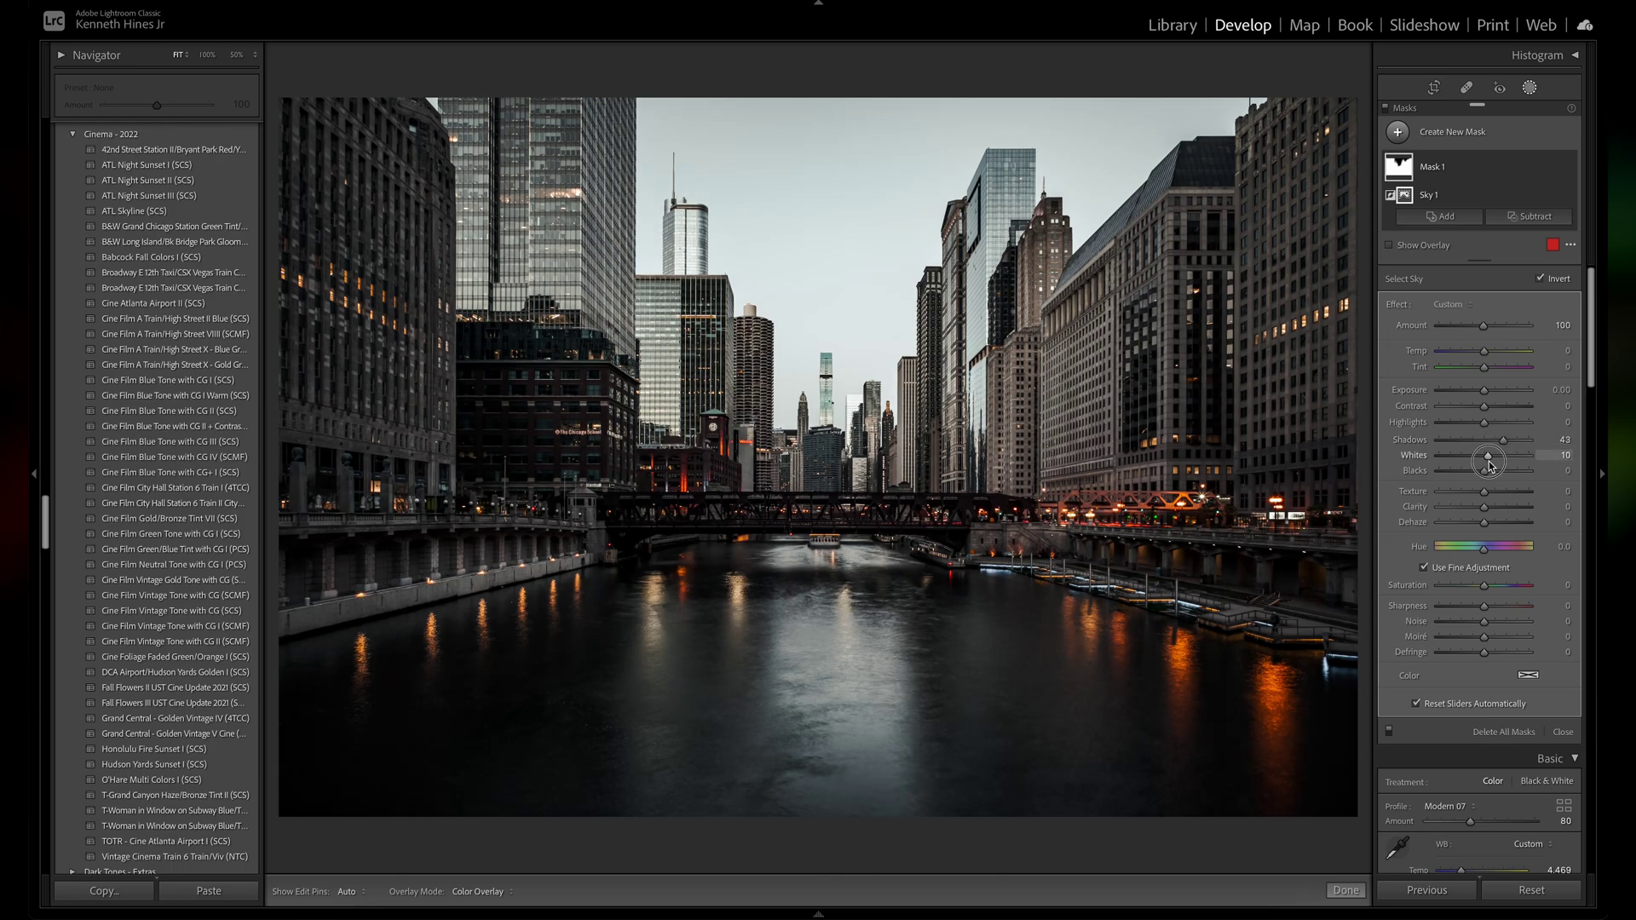
pyautogui.moveTo(1486, 465); pyautogui.dragTo(1492, 465)
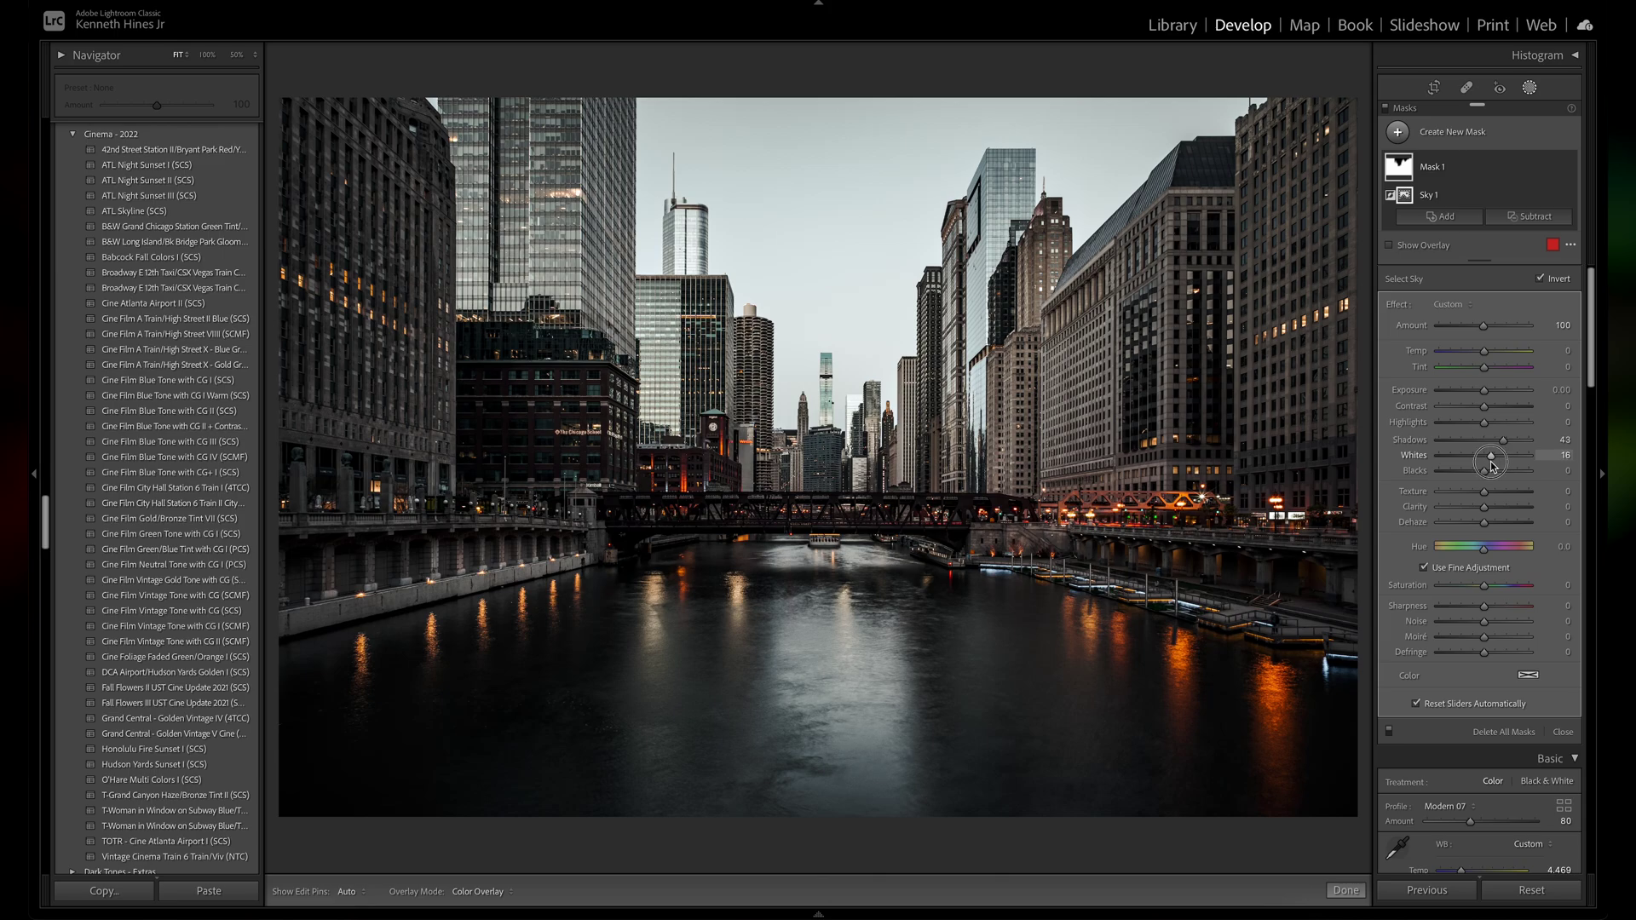